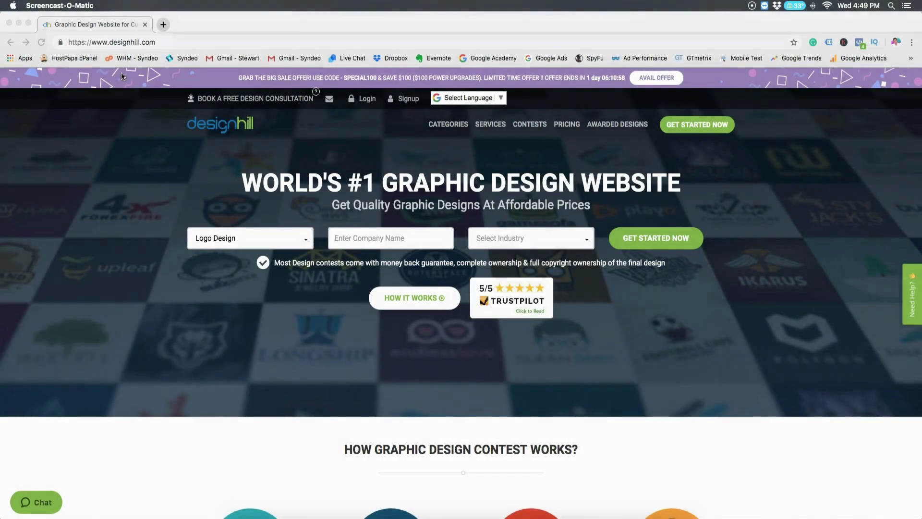
scroll(150, 257, down, 5)
scroll(149, 257, down, 5)
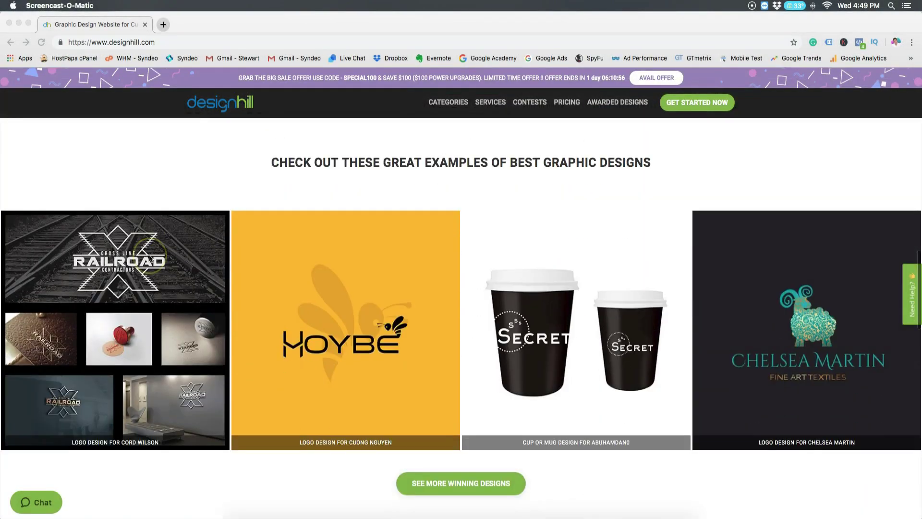
scroll(150, 258, down, 5)
scroll(150, 258, down, 5)
scroll(149, 255, down, 3)
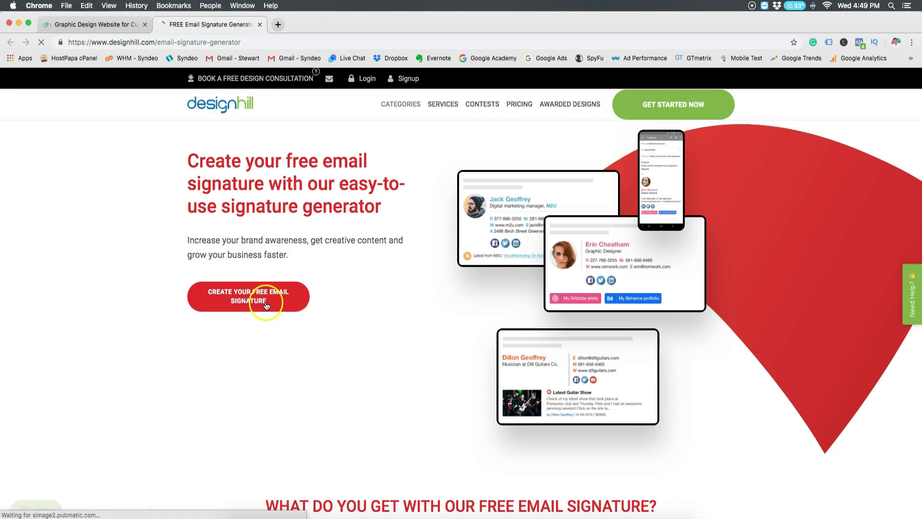
Jump to the signature builder form via Create Your Free Email Signature
click(283, 311)
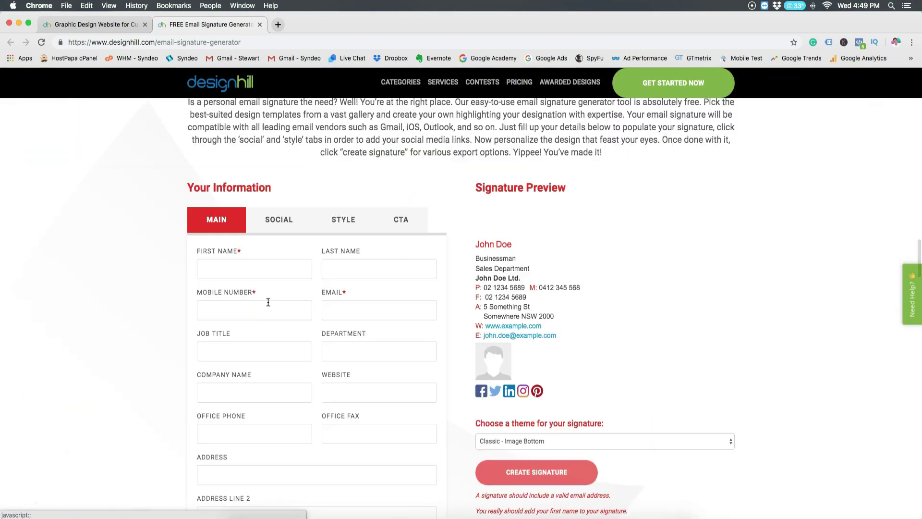
click(297, 325)
scroll(297, 325, down, 2)
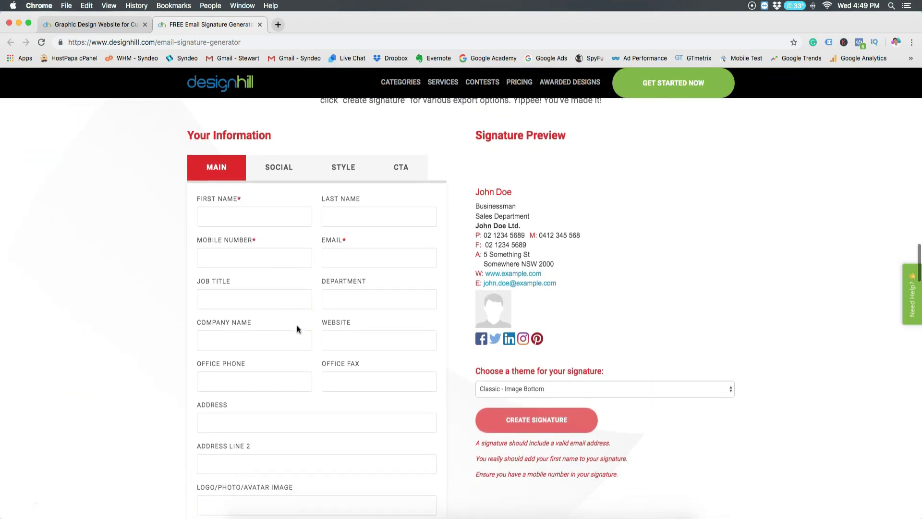
click(278, 168)
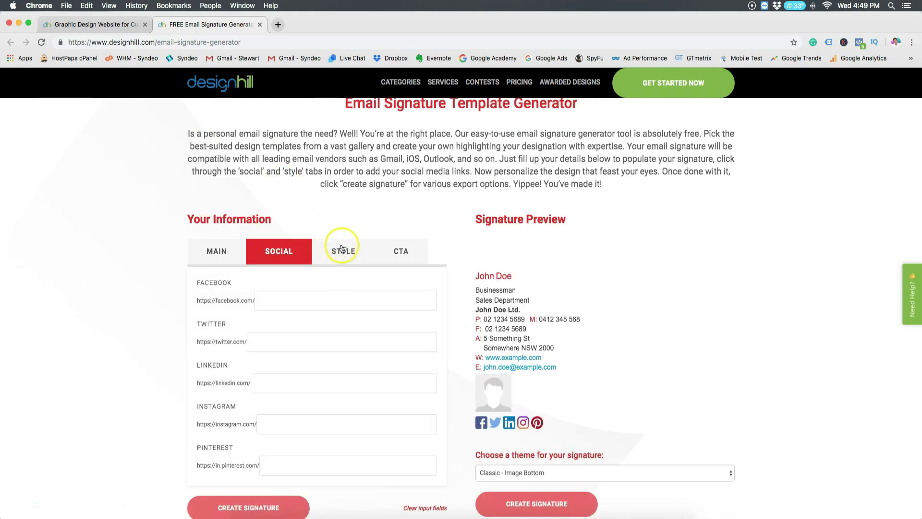
click(343, 250)
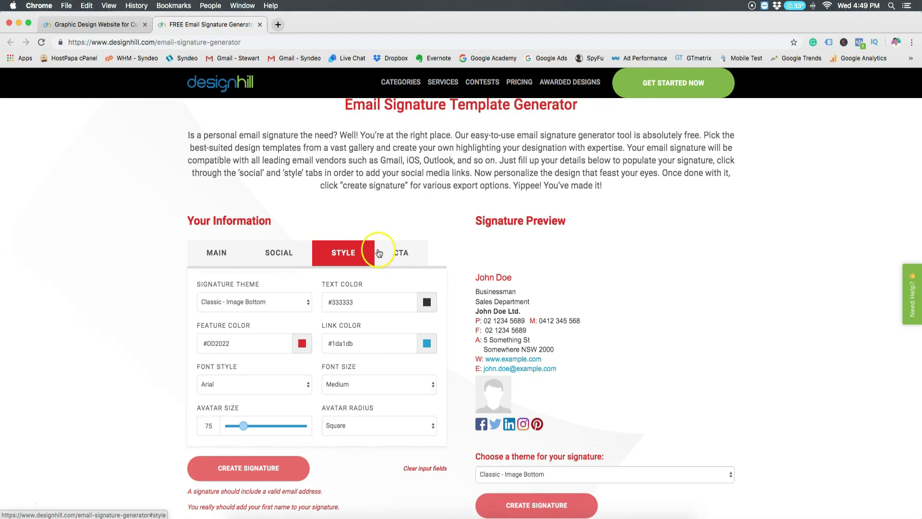
click(401, 254)
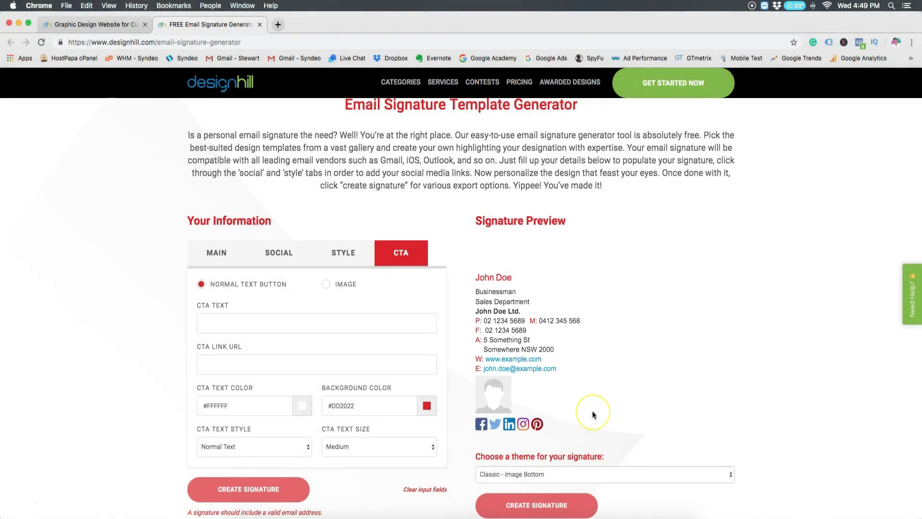
click(216, 252)
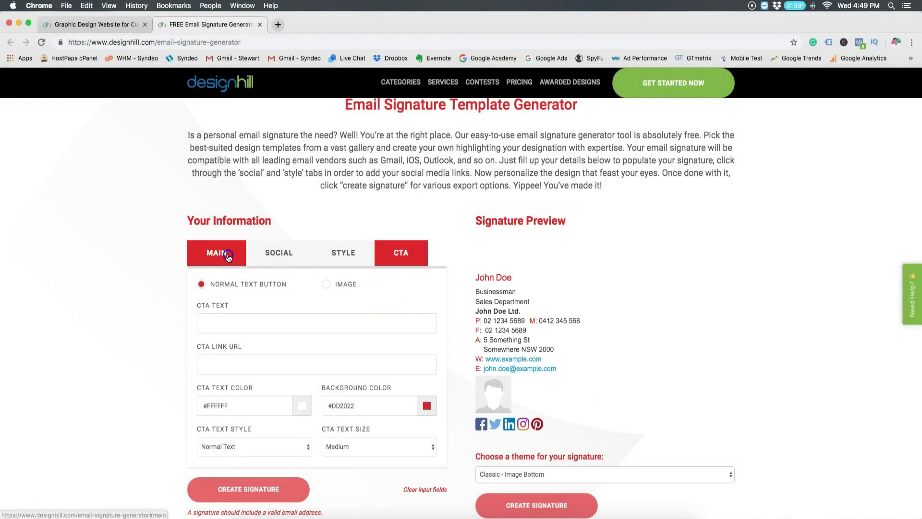
scroll(229, 256, down, 2)
scroll(173, 292, down, 1)
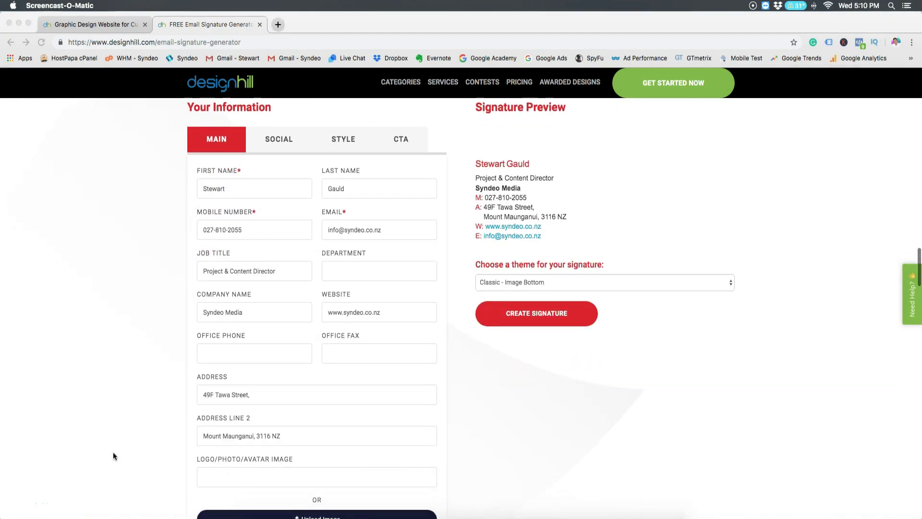
scroll(113, 453, down, 2)
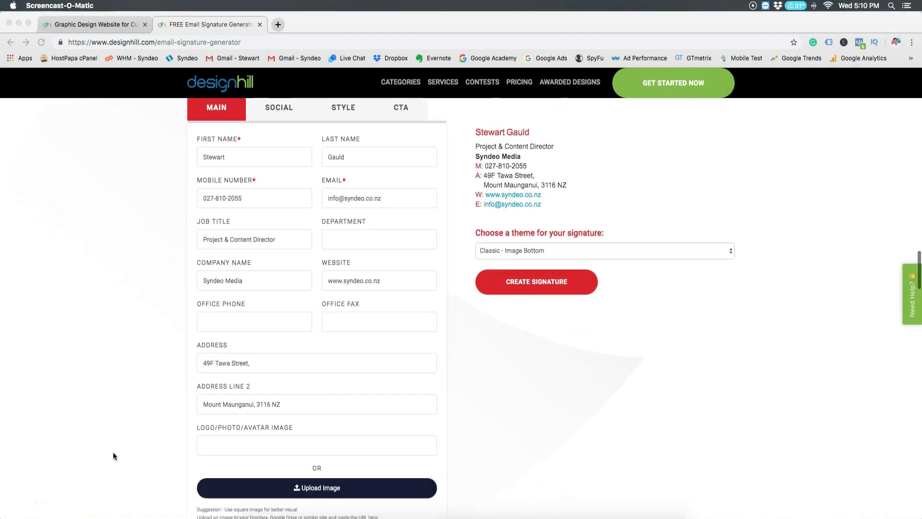
scroll(114, 452, down, 2)
Upload Syndeo Media.jpg from Downloads as the signature profile photo
click(226, 440)
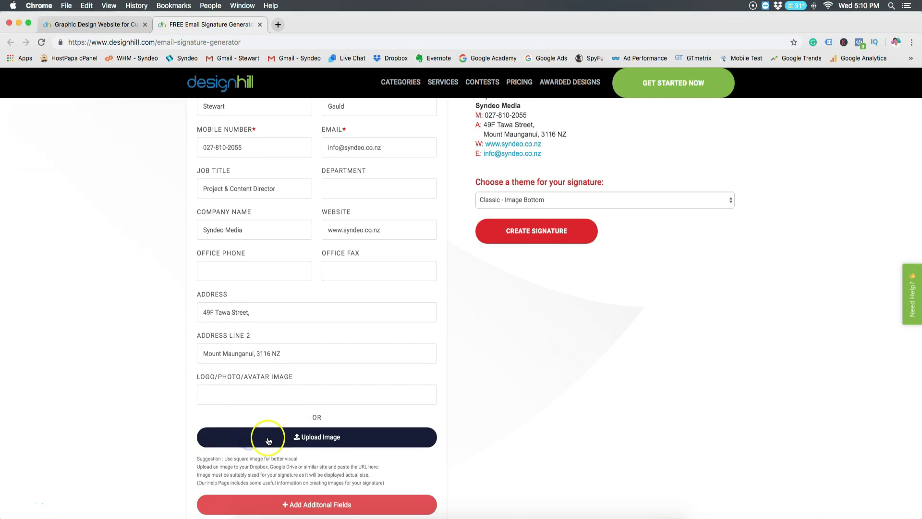
click(269, 193)
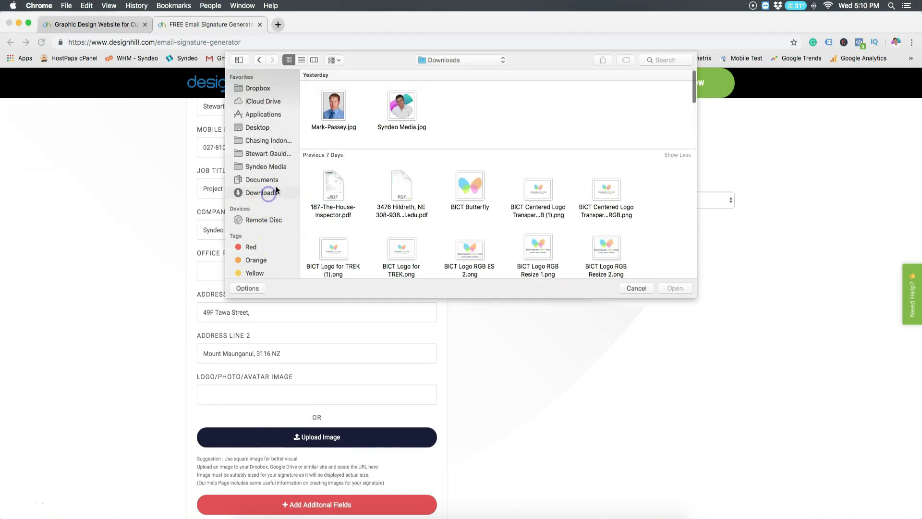
click(392, 107)
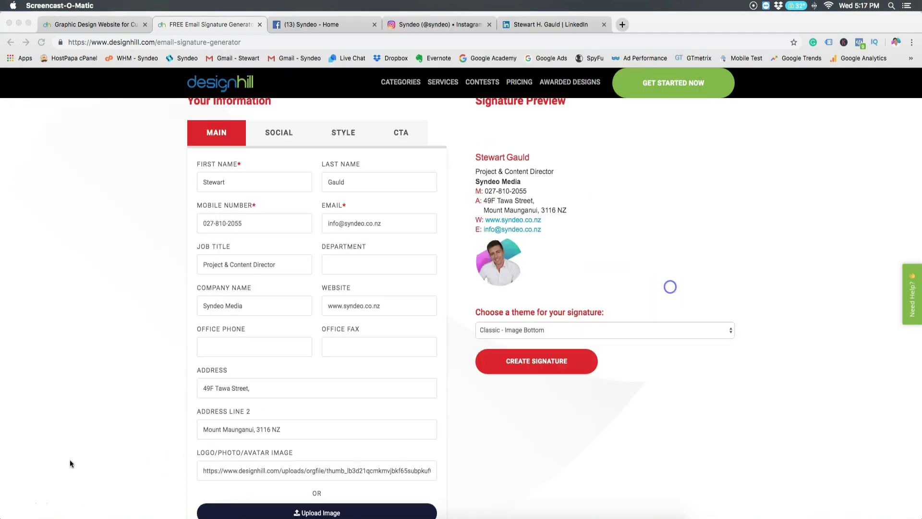
click(117, 269)
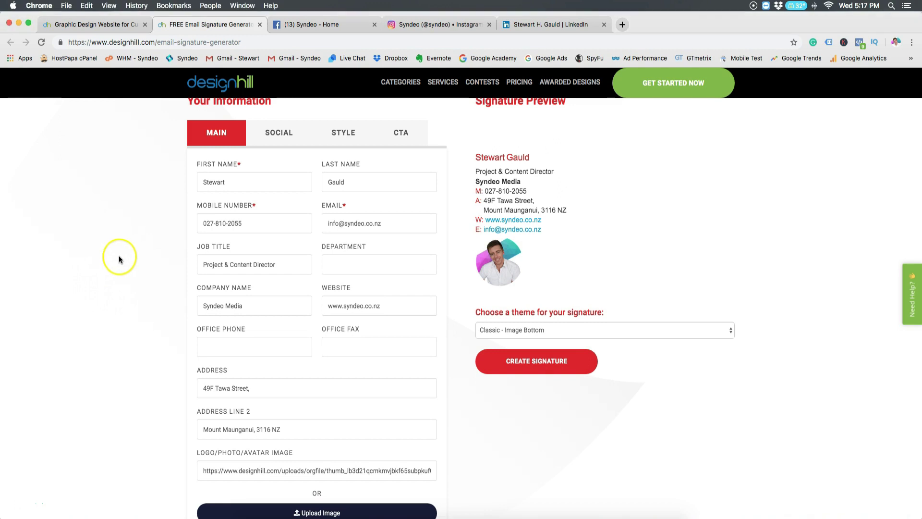
Copy the Syndeo Facebook page address from its tab and paste it into the Facebook field
click(291, 132)
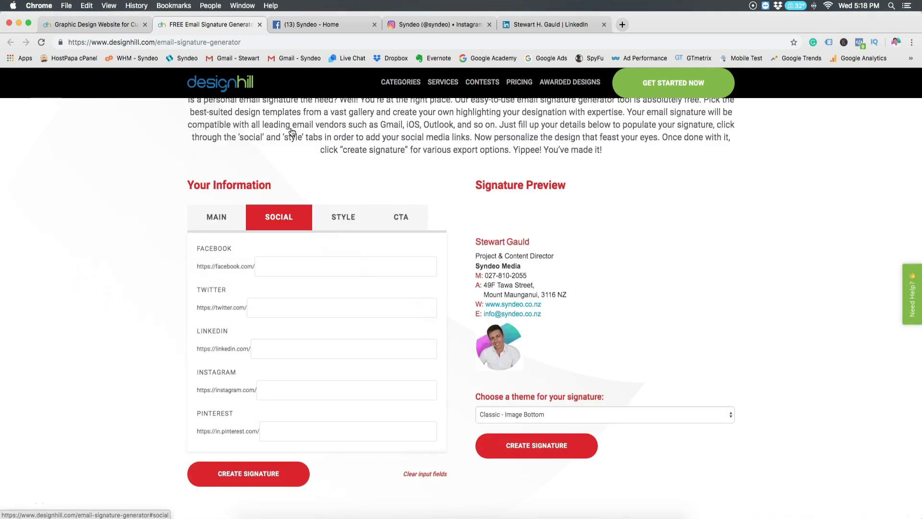
click(269, 269)
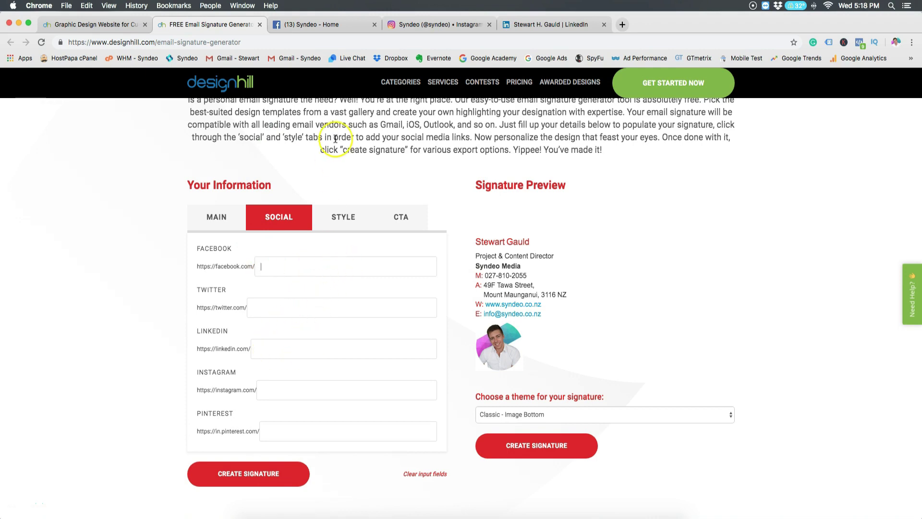
click(322, 27)
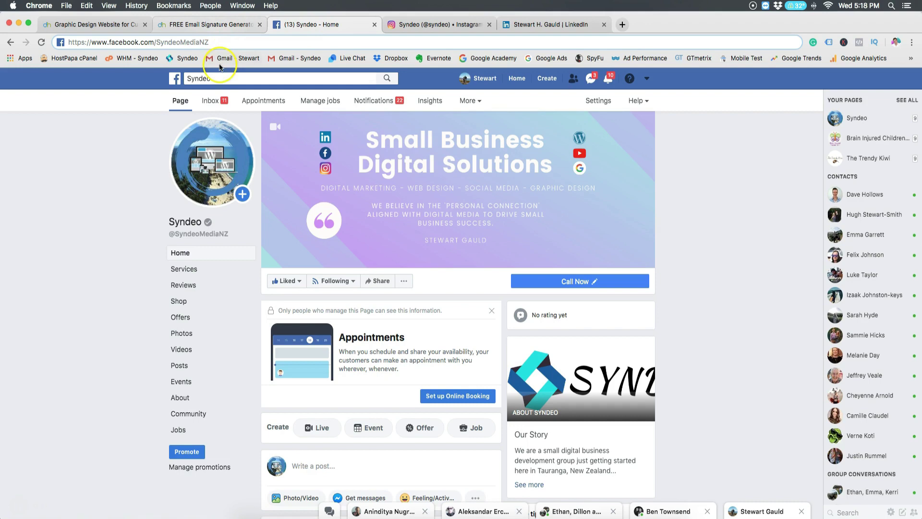
click(206, 43)
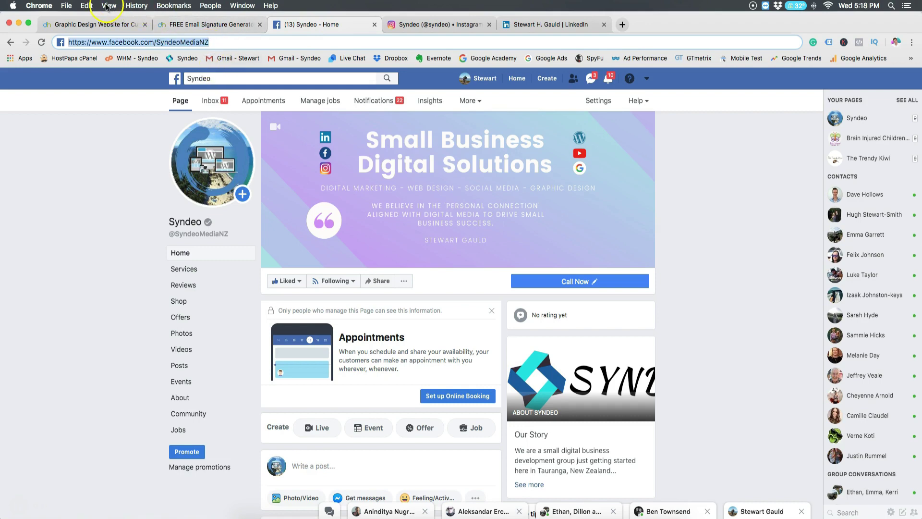
click(91, 8)
click(103, 48)
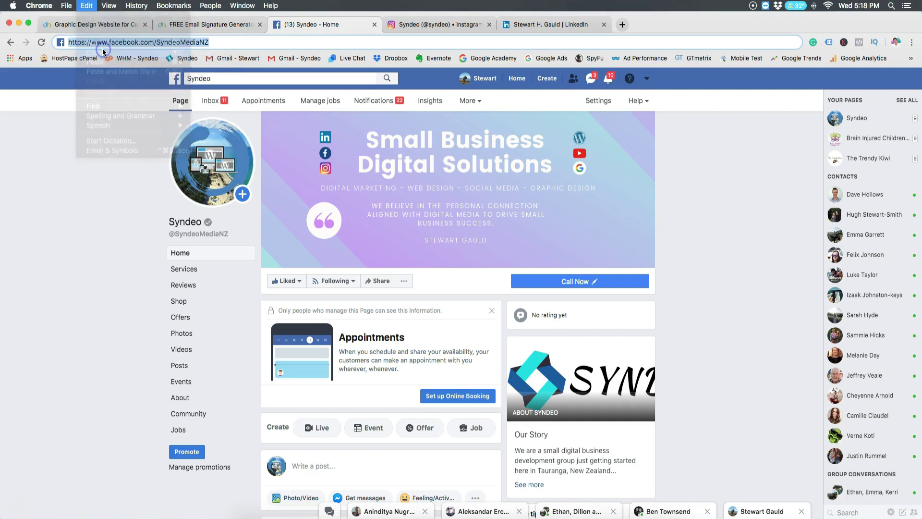
click(176, 28)
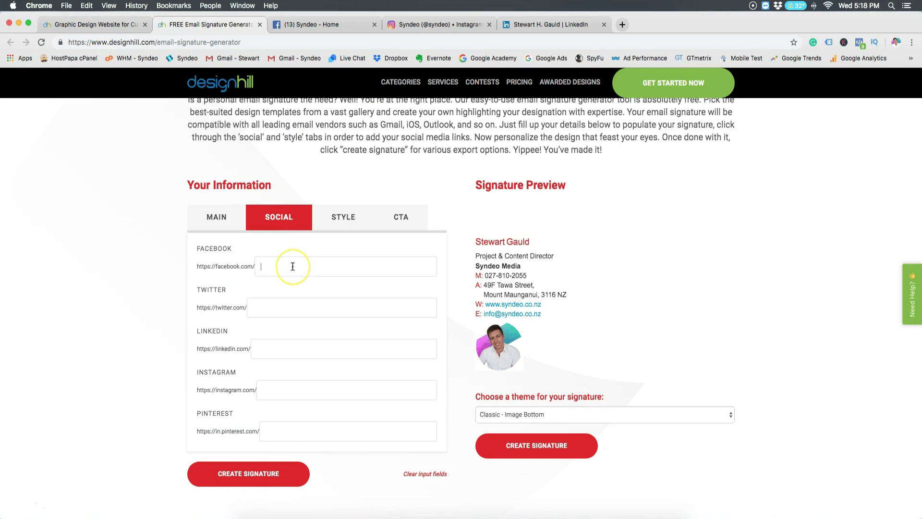
text(https://www.facebook.com/SyndeoMediaNZ)
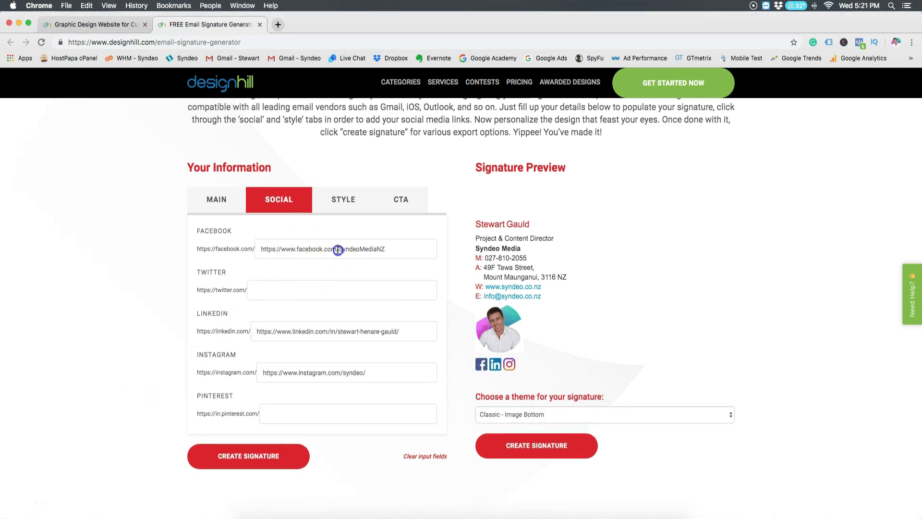
Remove the duplicated domain prefixes from the Facebook, LinkedIn and Instagram links
key(BackSpace)
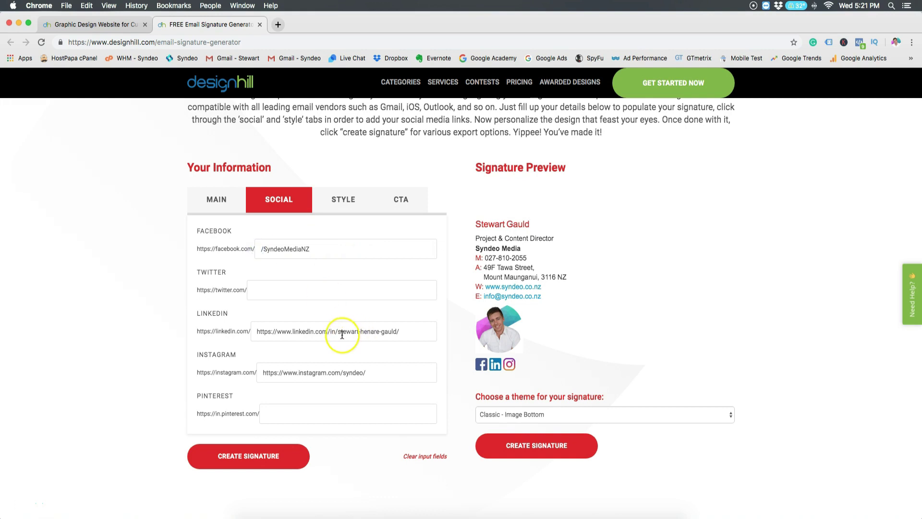
drag(330, 331, 236, 334)
key(BackSpace)
drag(262, 374, 340, 375)
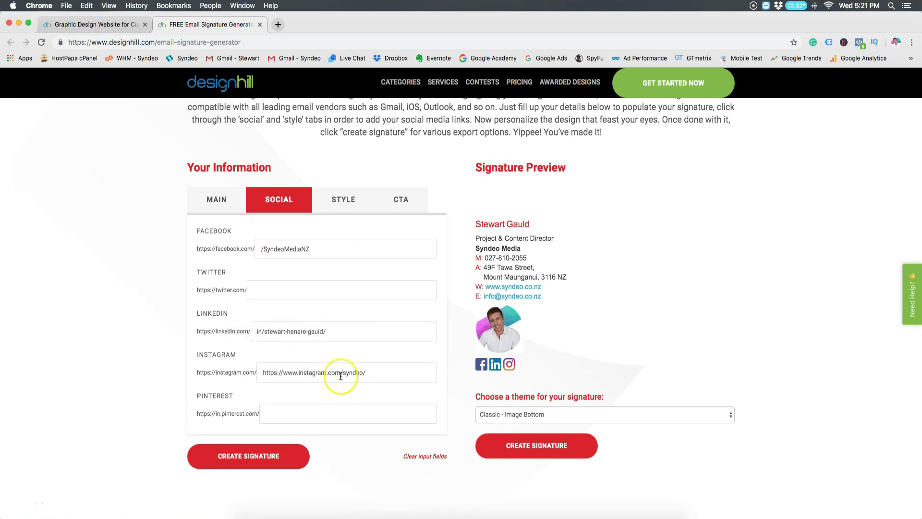
key(BackSpace)
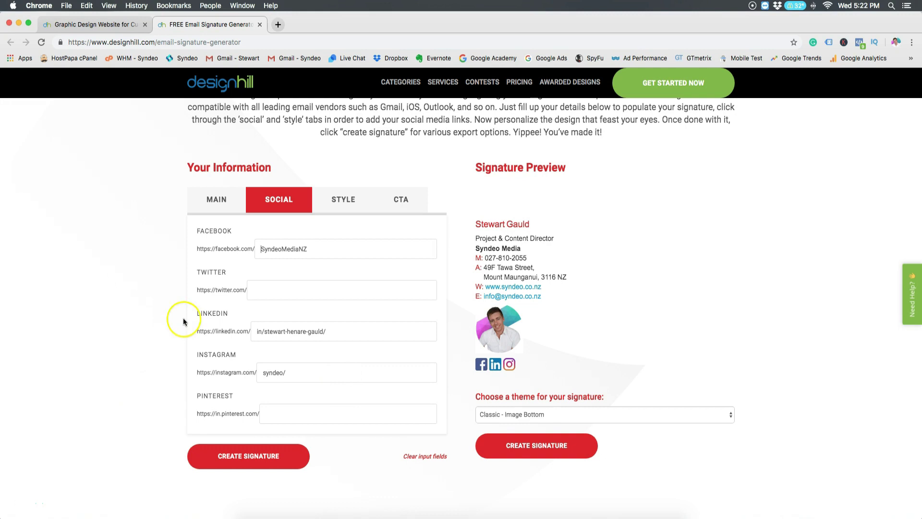
Try the photo-top and image-left themes, settling on Image Left - Compact
click(341, 206)
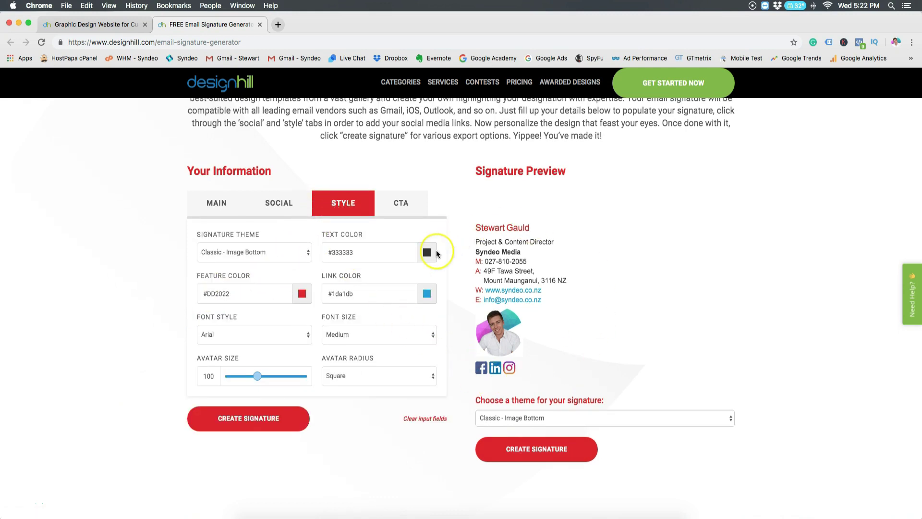
click(308, 254)
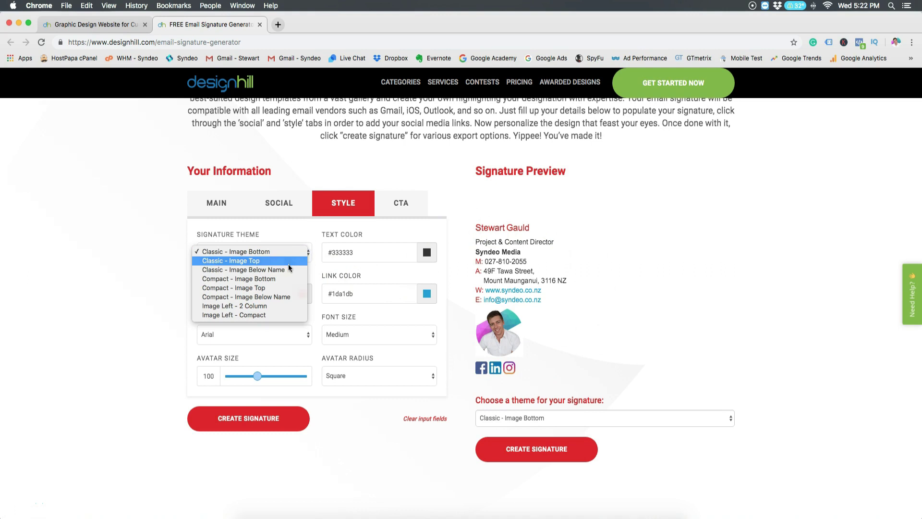
click(289, 263)
click(376, 278)
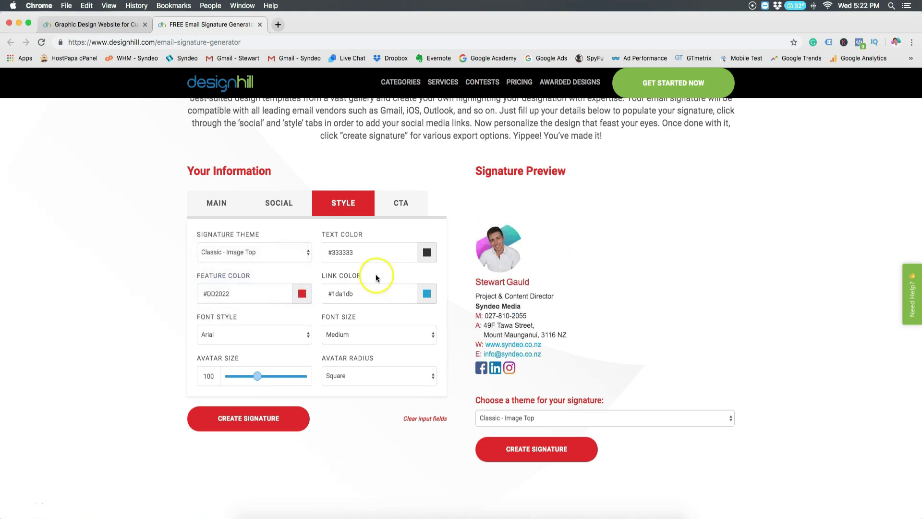
click(240, 260)
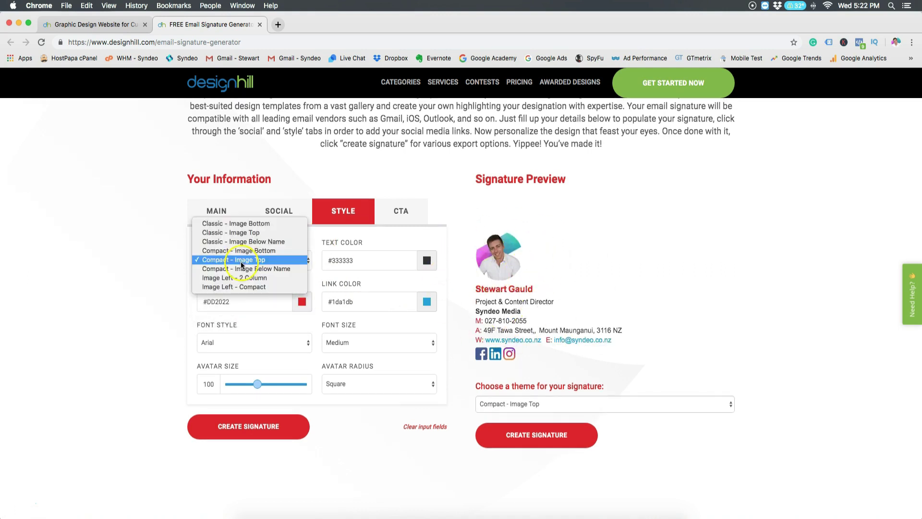
click(241, 278)
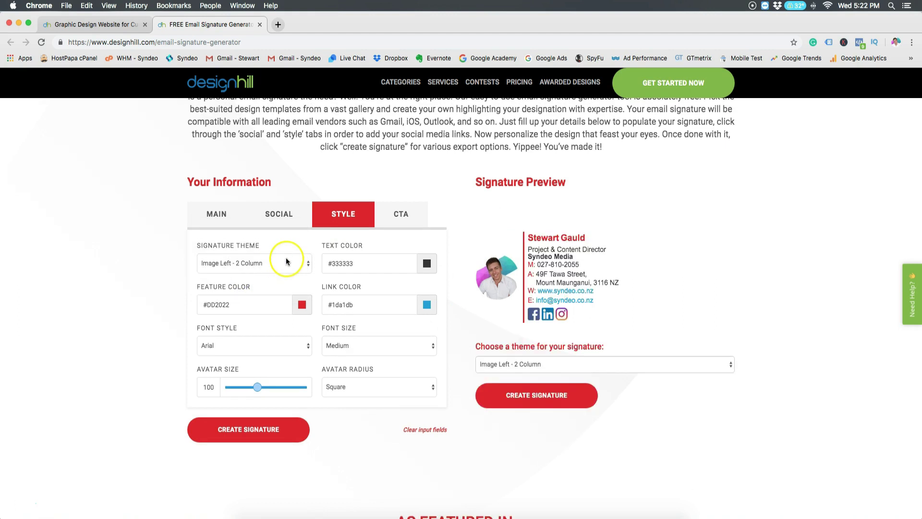
click(282, 264)
click(270, 273)
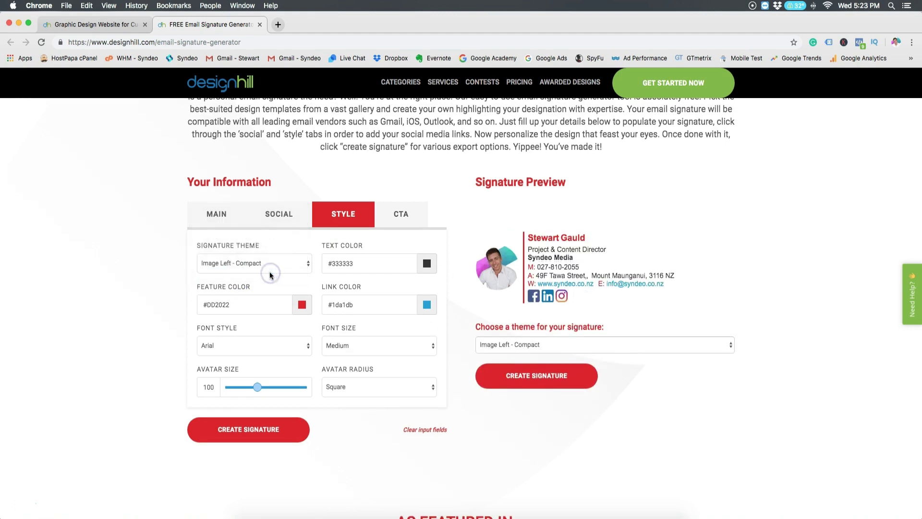
Set the feature colour to the blue link colour, keep Arial and make the font size Small
click(291, 283)
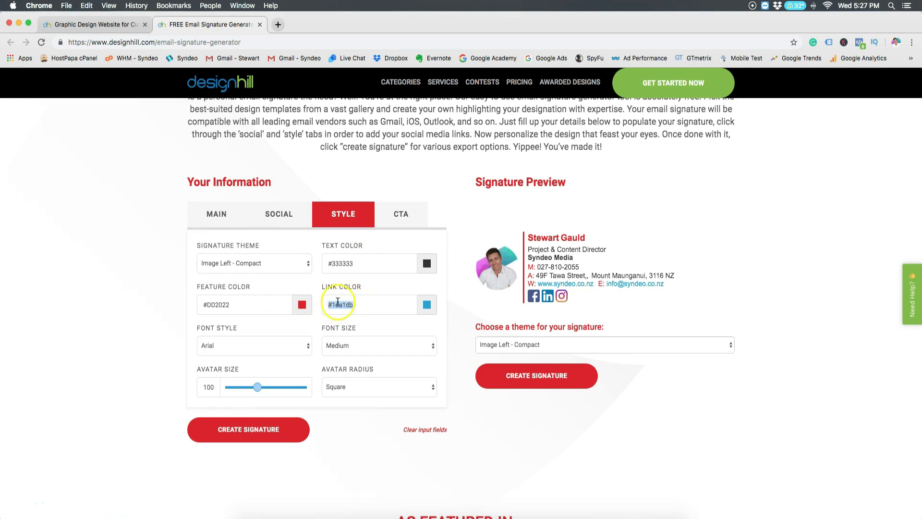
click(271, 304)
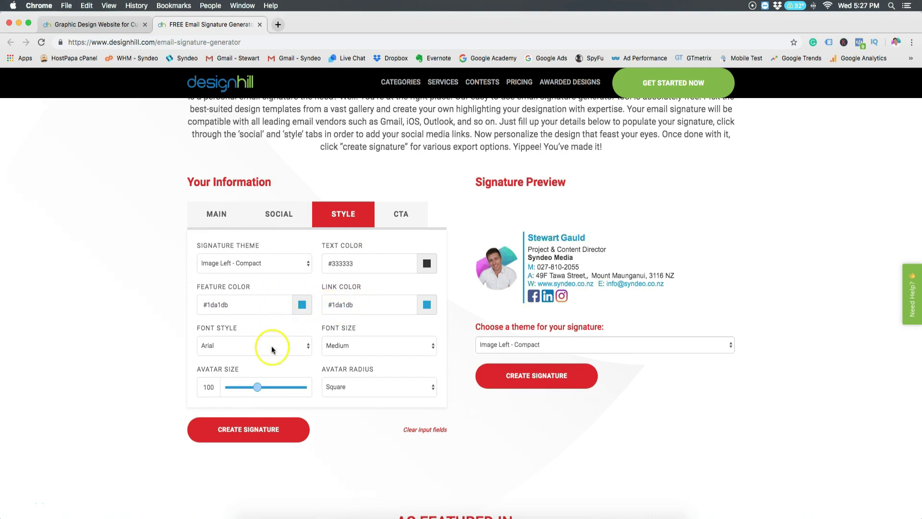
click(302, 348)
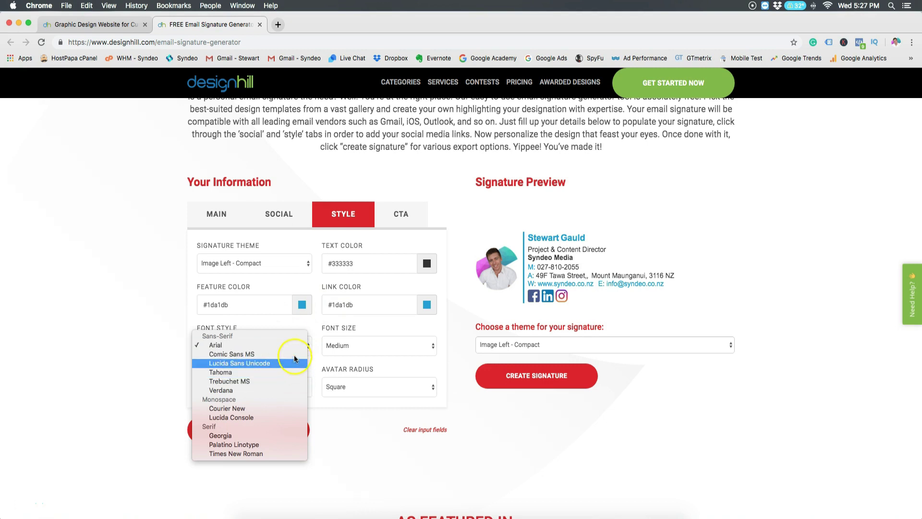
click(292, 349)
click(344, 345)
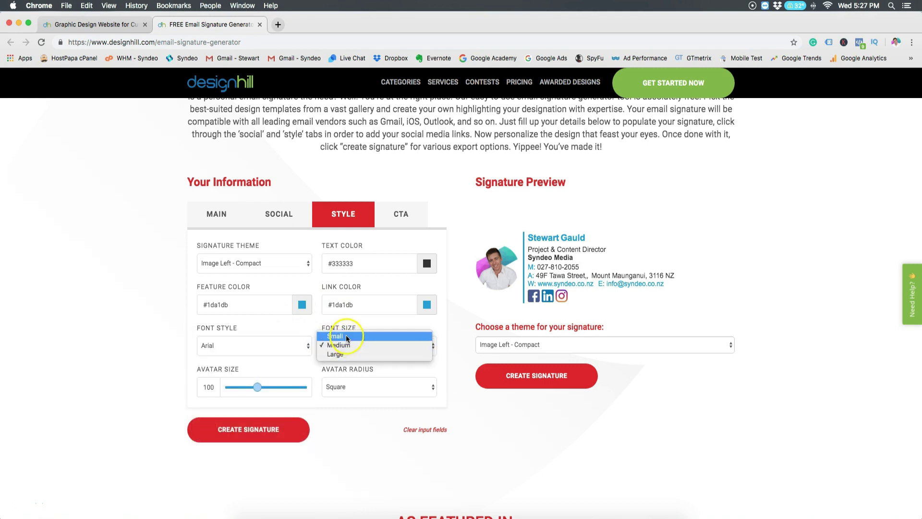
click(346, 337)
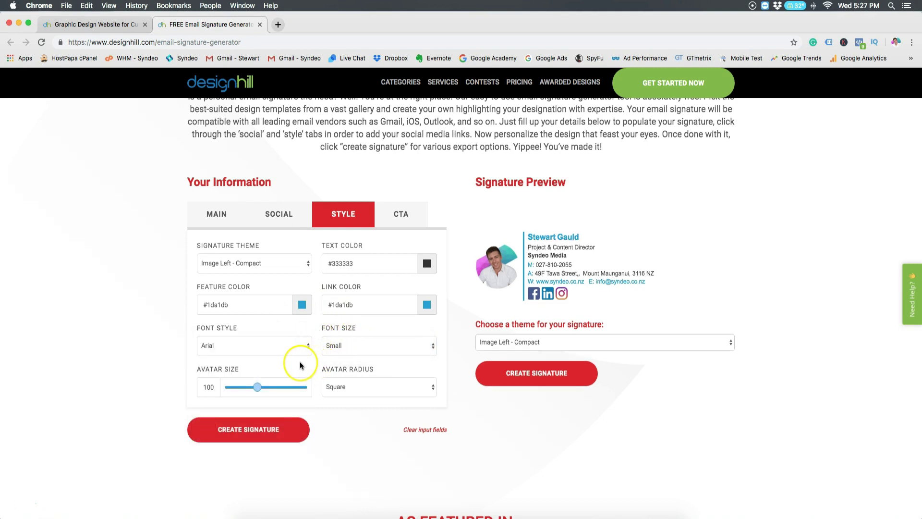
key(alt+p)
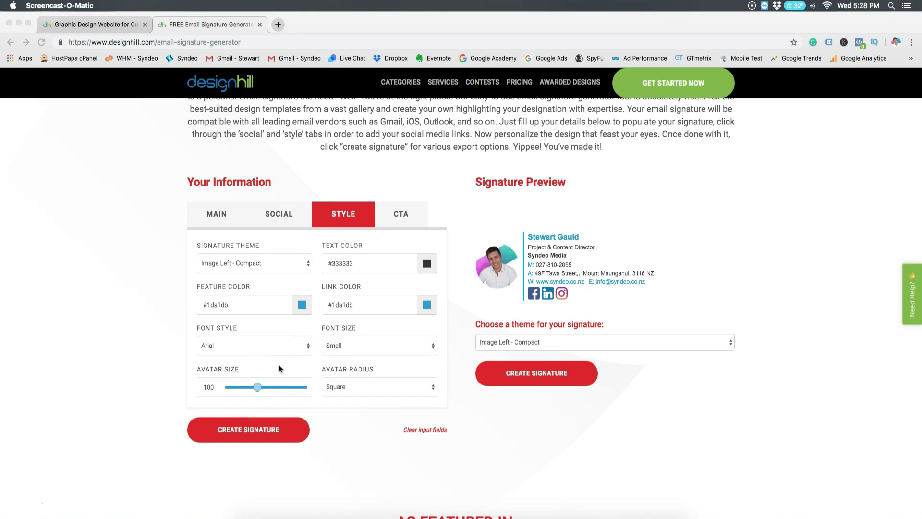
key(alt+p)
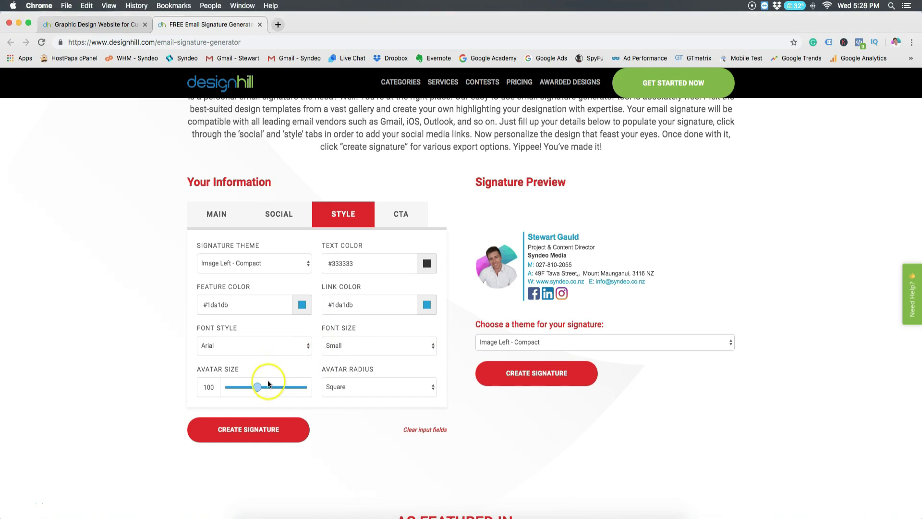
Enlarge the avatar to 145 and make the profile photo circular
mouse_move(258, 387)
mouse_down()
mouse_move(295, 386)
mouse_move(267, 387)
mouse_move(283, 390)
mouse_up()
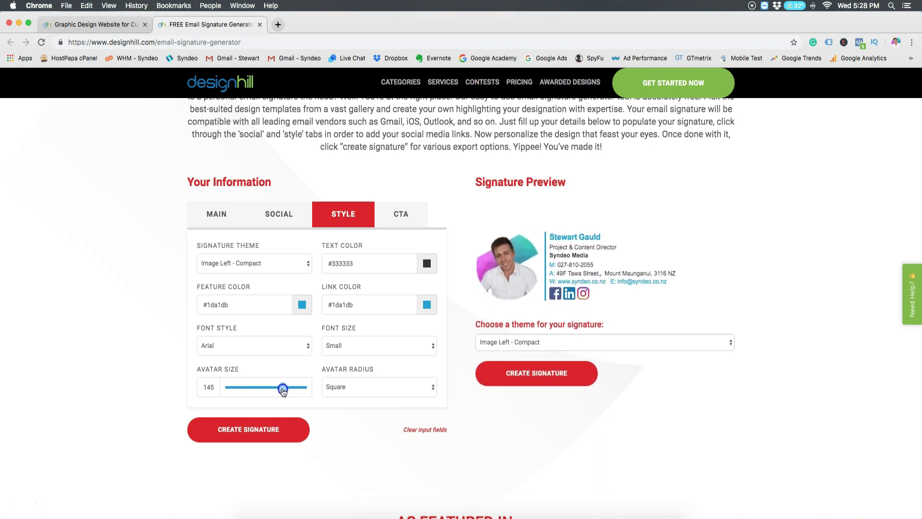
click(354, 390)
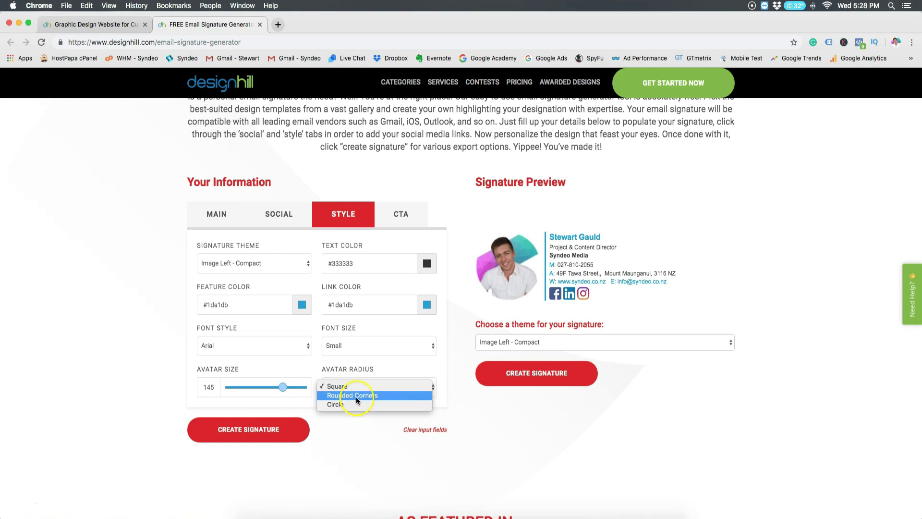
click(352, 395)
click(353, 395)
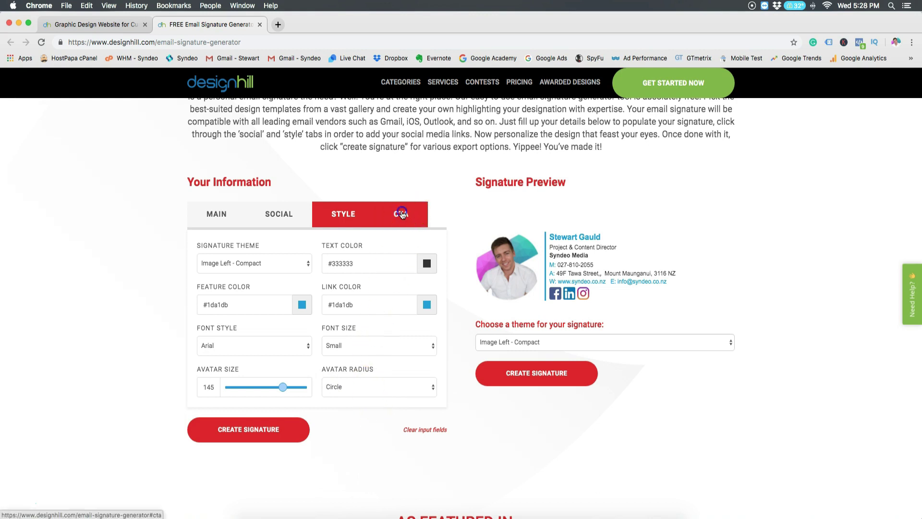
Set a Normal Text Button CTA 'Grow Your Business Online' linked to the YouTube video
click(401, 214)
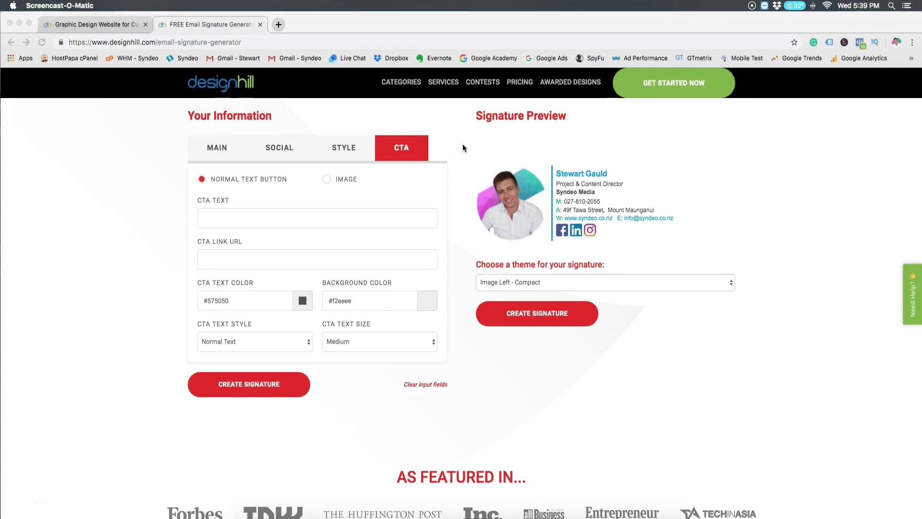
click(327, 180)
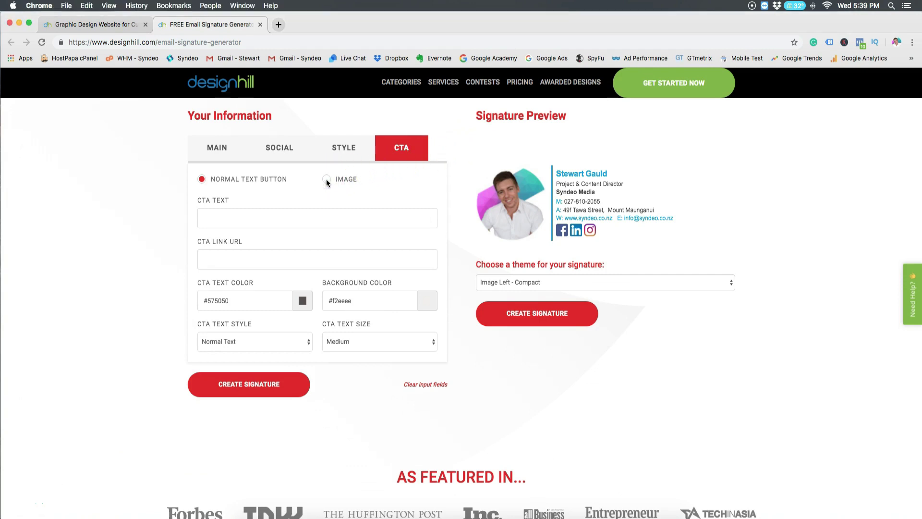
click(326, 181)
click(205, 197)
text(Grow Your Business Online)
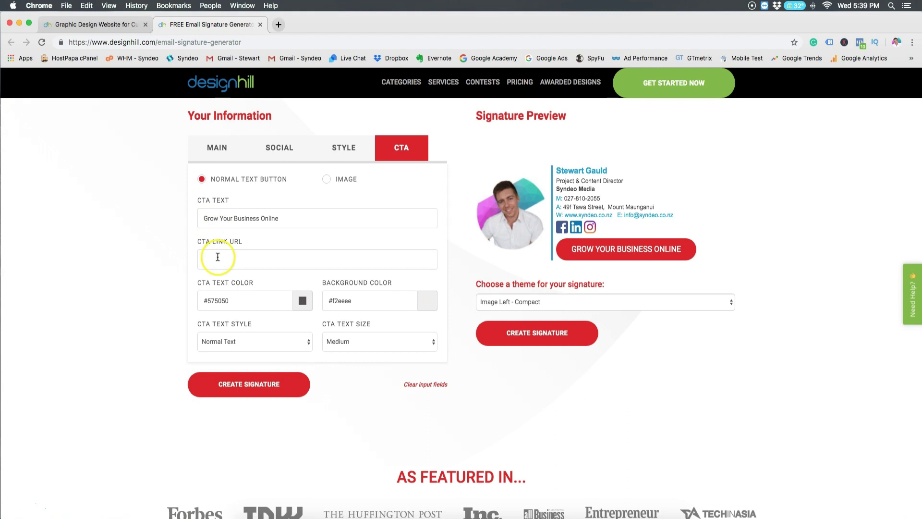
text(https://www.youtube.com/watch?v=WwgElxZ1oa8&t)
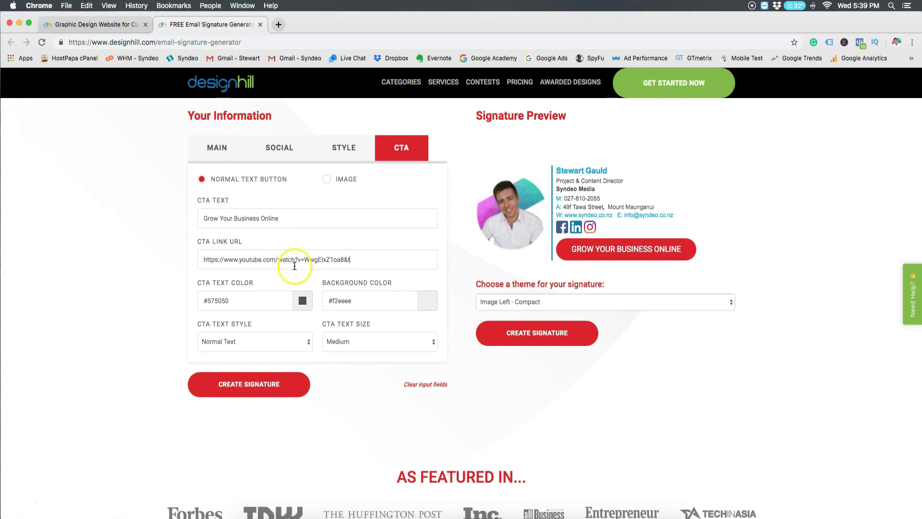
click(303, 301)
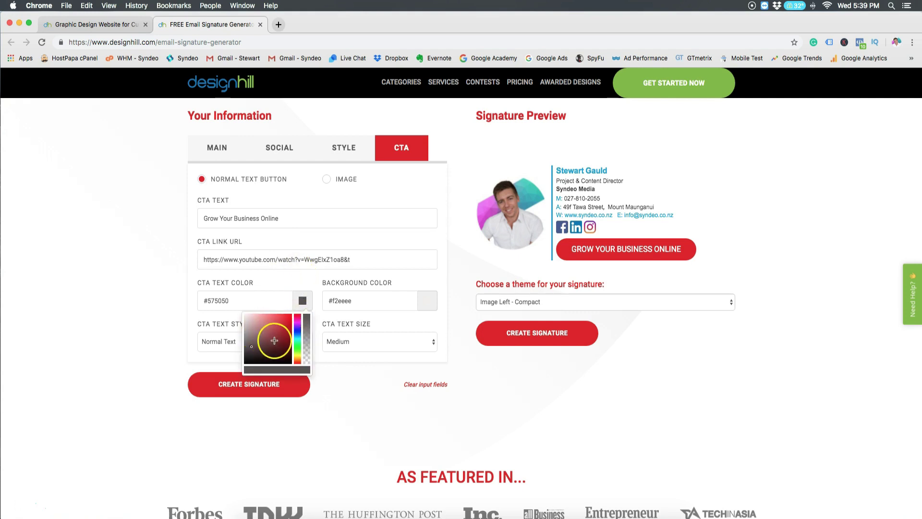
Make the CTA button text dark grey on a light grey background
click(248, 324)
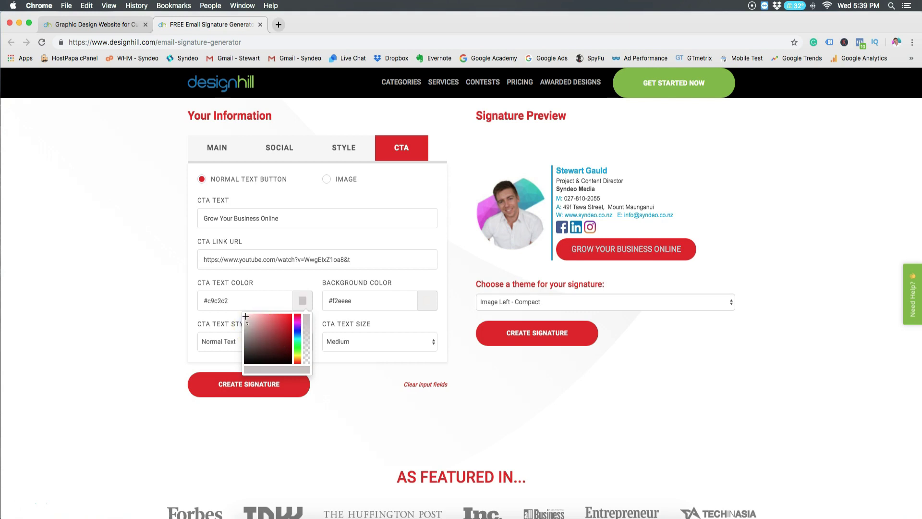
click(254, 350)
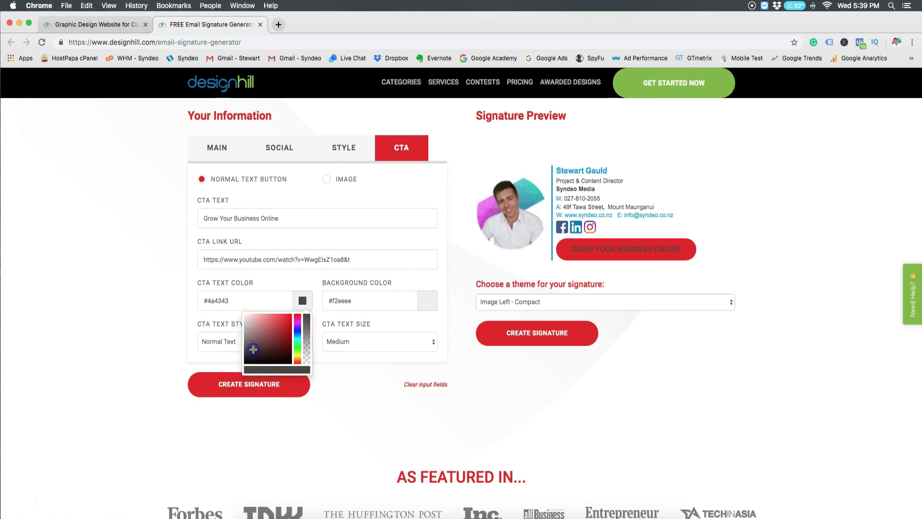
click(334, 312)
click(426, 301)
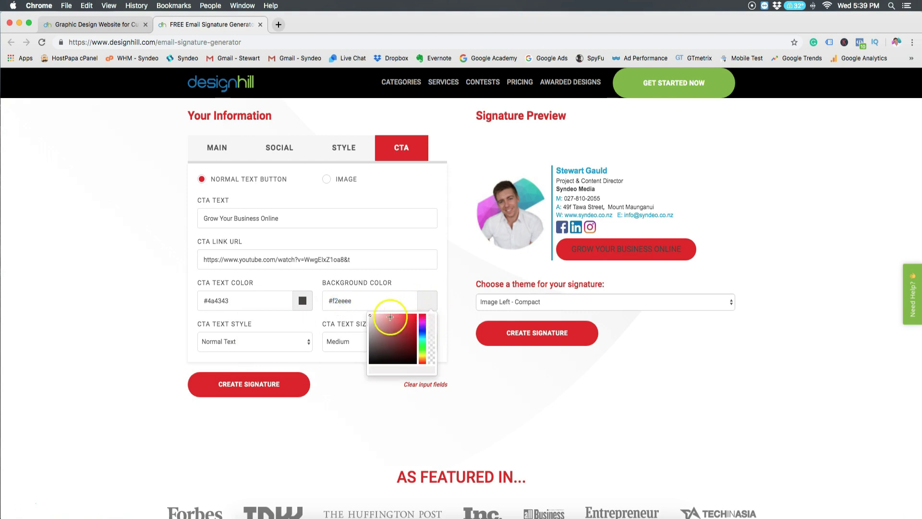
click(369, 321)
click(395, 288)
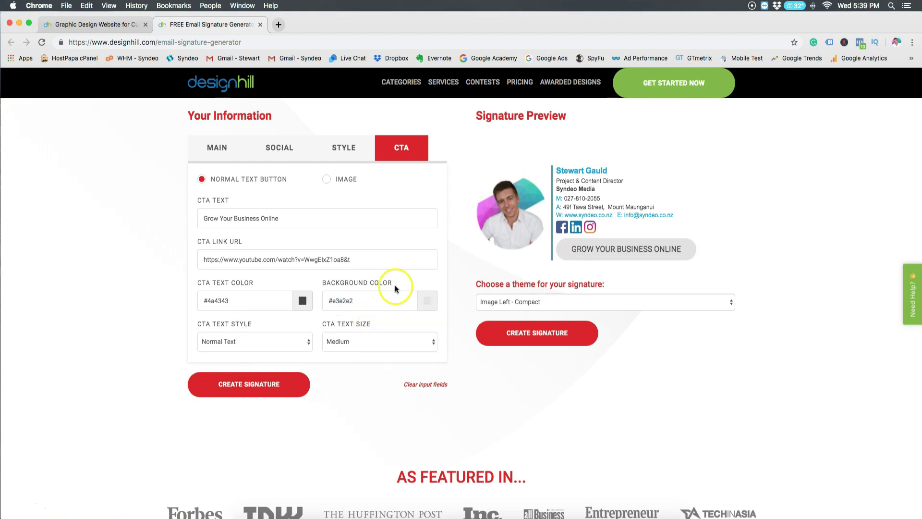
Keep Medium button text size, set Italic Text style and generate the signature
click(381, 341)
click(355, 338)
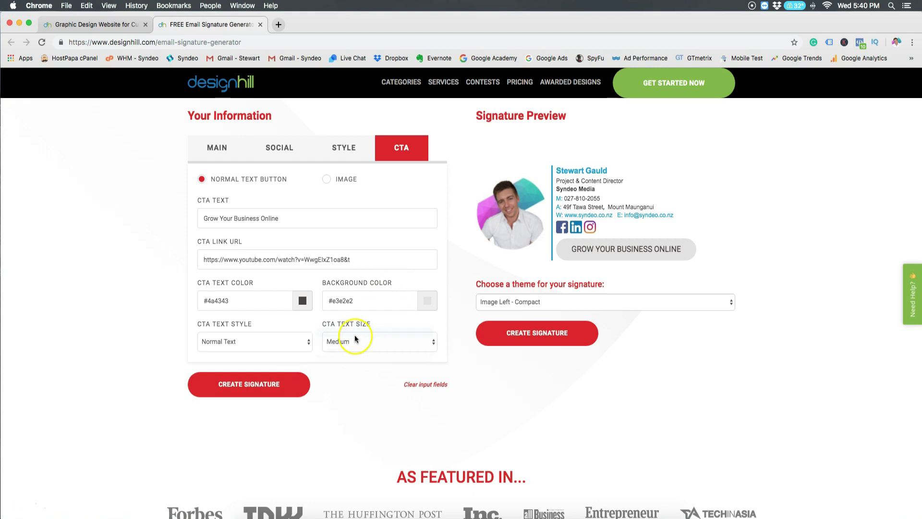
click(305, 341)
click(295, 360)
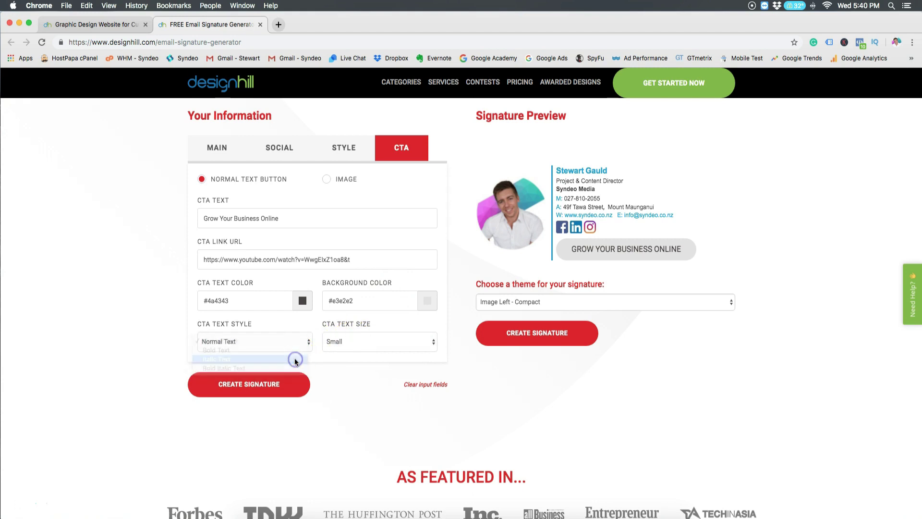
click(386, 321)
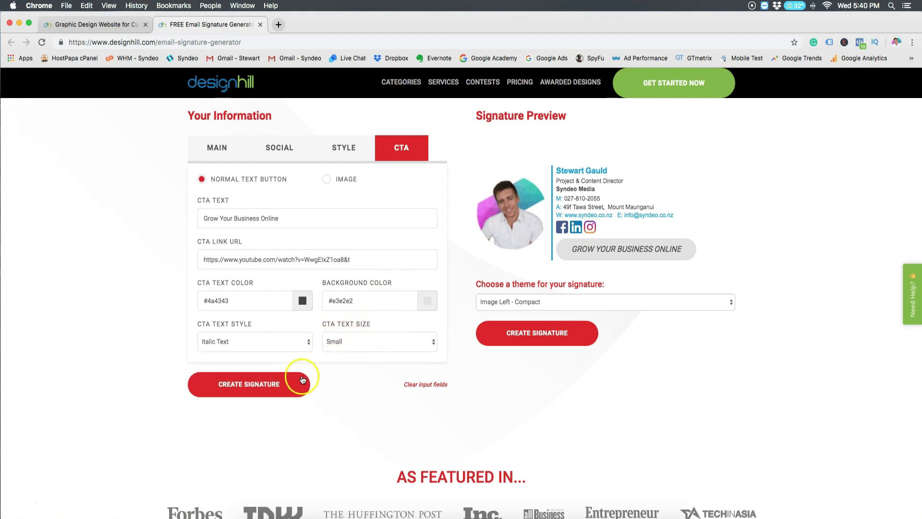
click(303, 380)
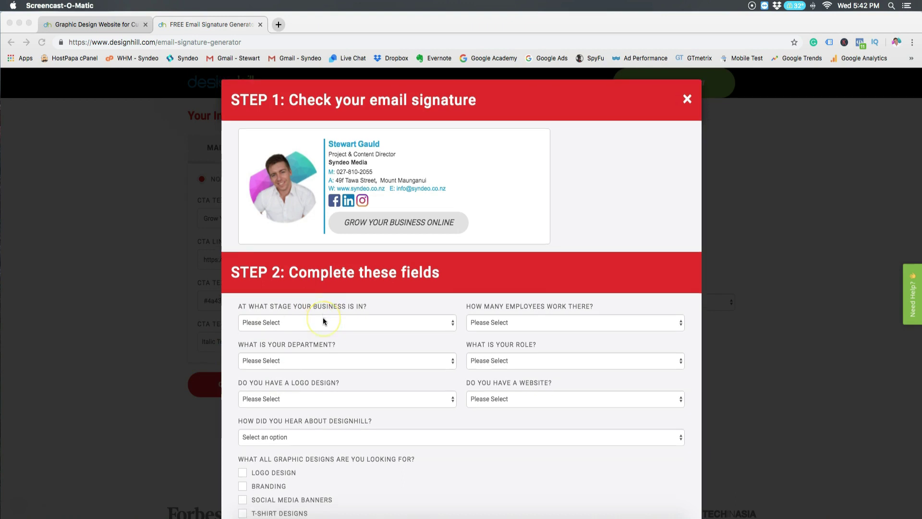
scroll(323, 317, down, 1)
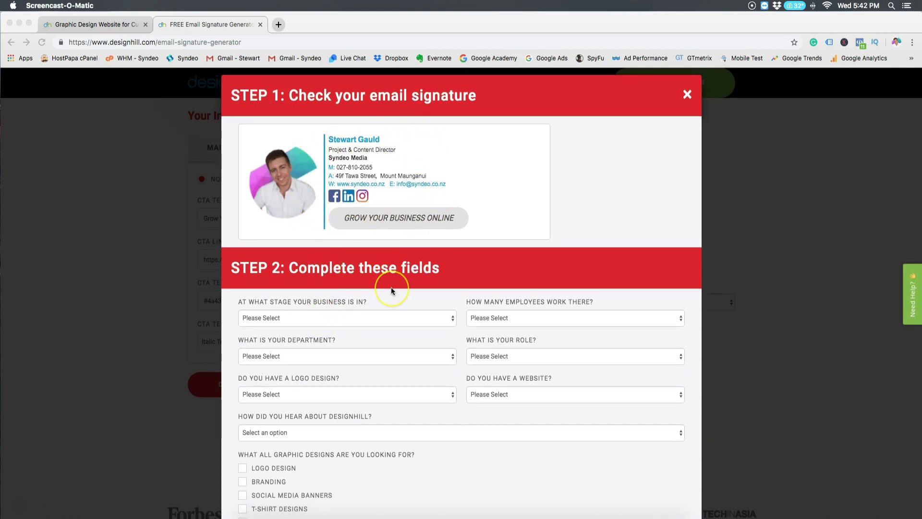
scroll(391, 288, down, 3)
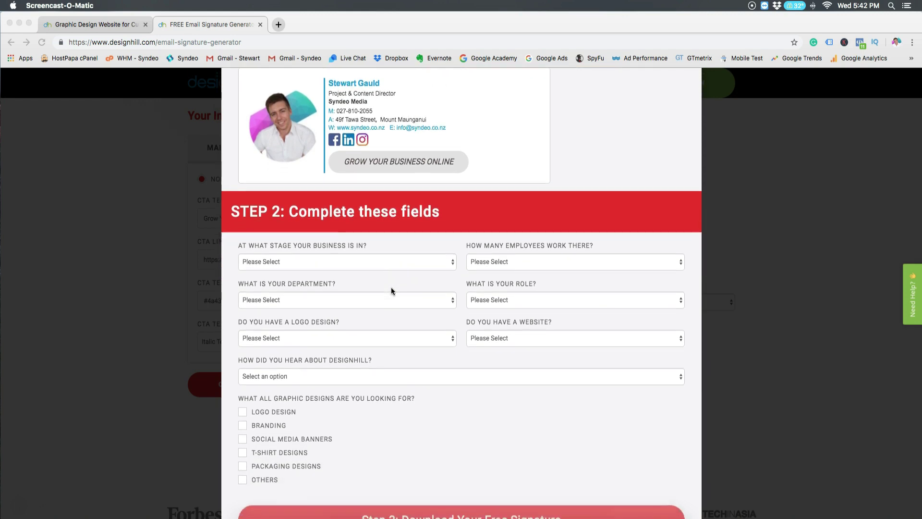
scroll(392, 290, down, 1)
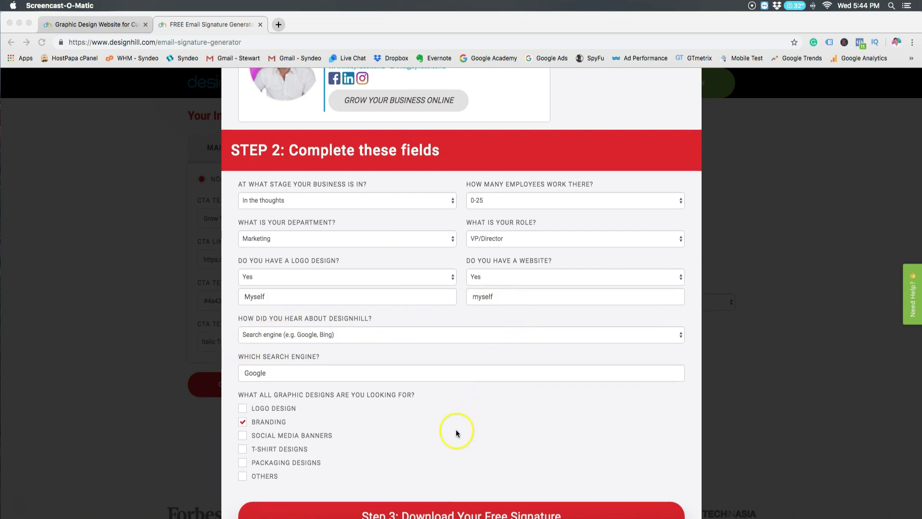
scroll(456, 433, down, 2)
Submit the Step 2 answers to reach the signature download screen
click(462, 472)
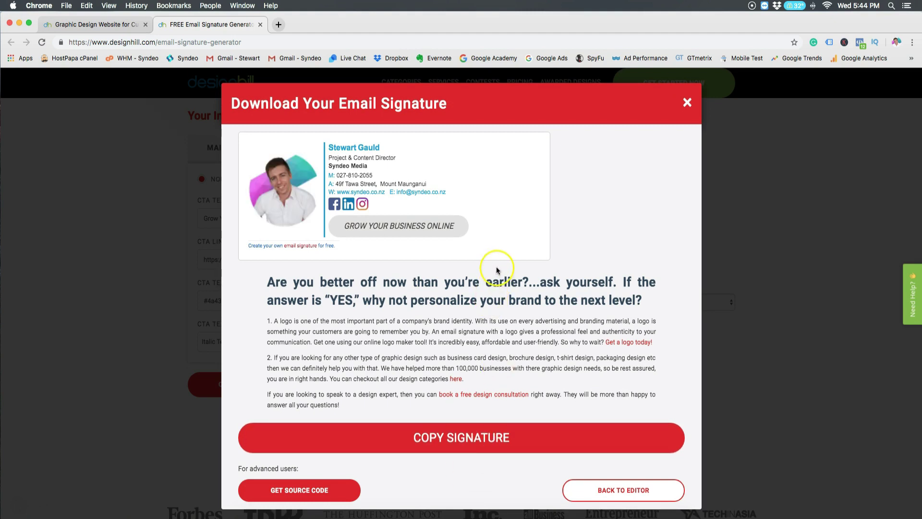
Copy the finished signature and switch to the Gmail inbox tab
click(463, 437)
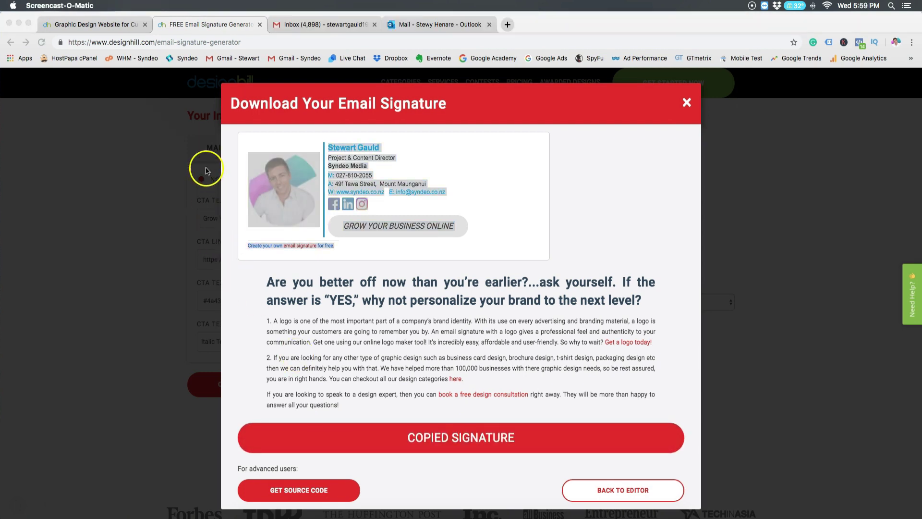
click(320, 26)
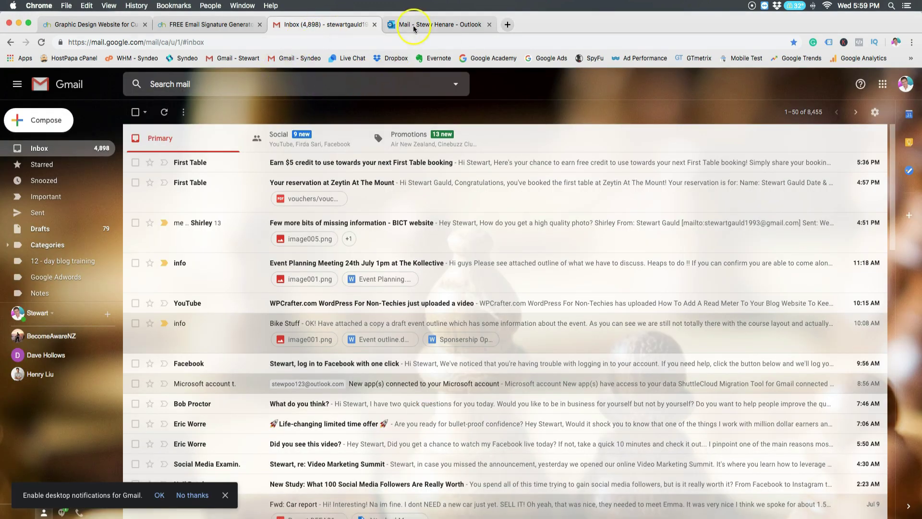
Paste the Designhill signature into Gmail's signature setting
click(874, 112)
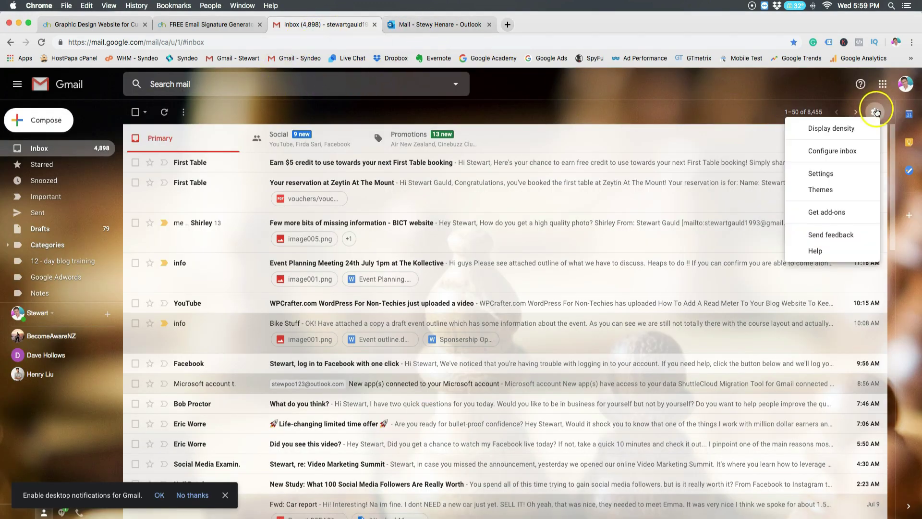
click(821, 173)
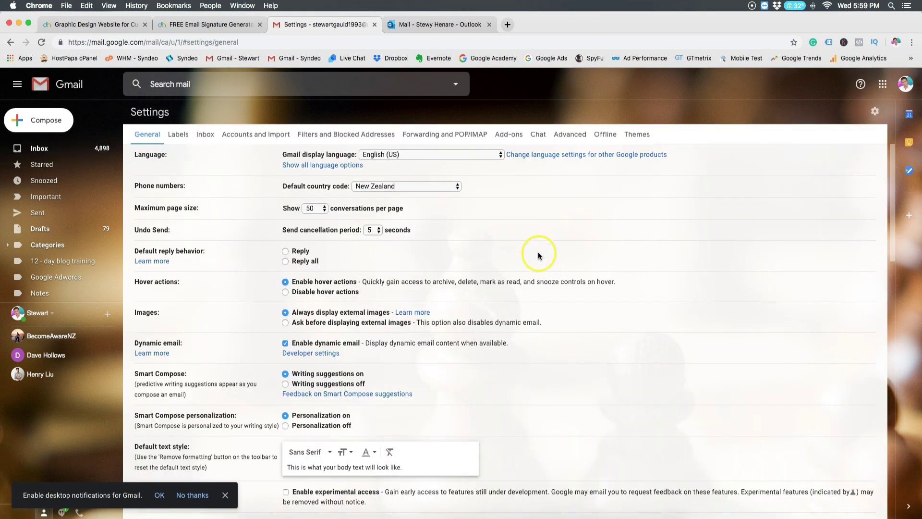
scroll(522, 264, down, 10)
click(421, 387)
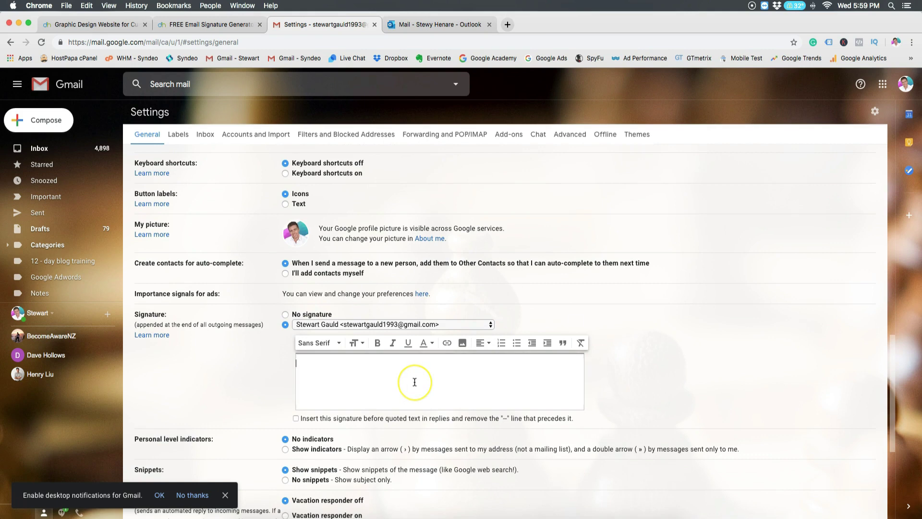
key(super+v)
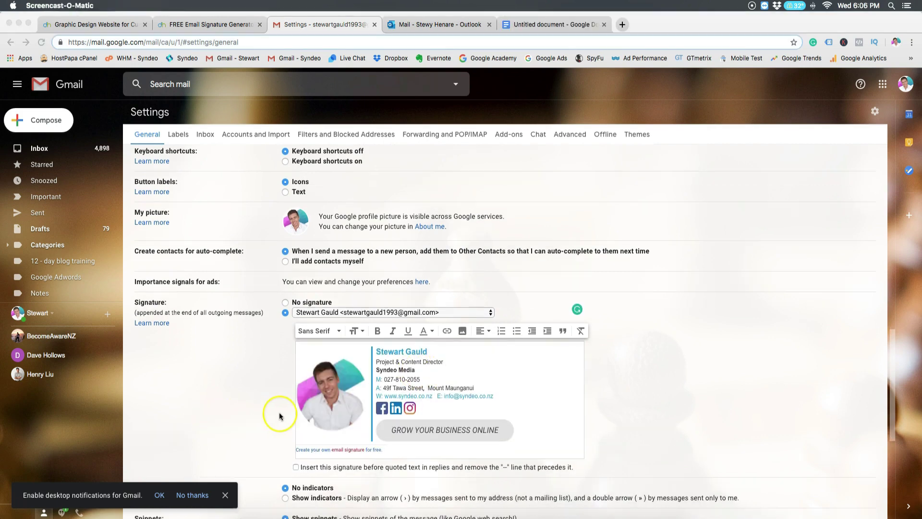
Delete the 'Create your own email signature' line and the profile photo
click(387, 450)
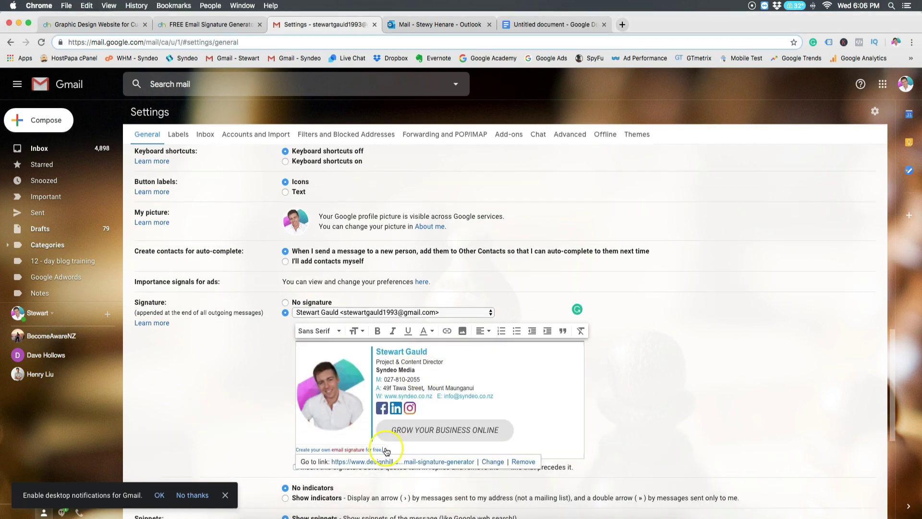
click(397, 449)
key(BackSpace)
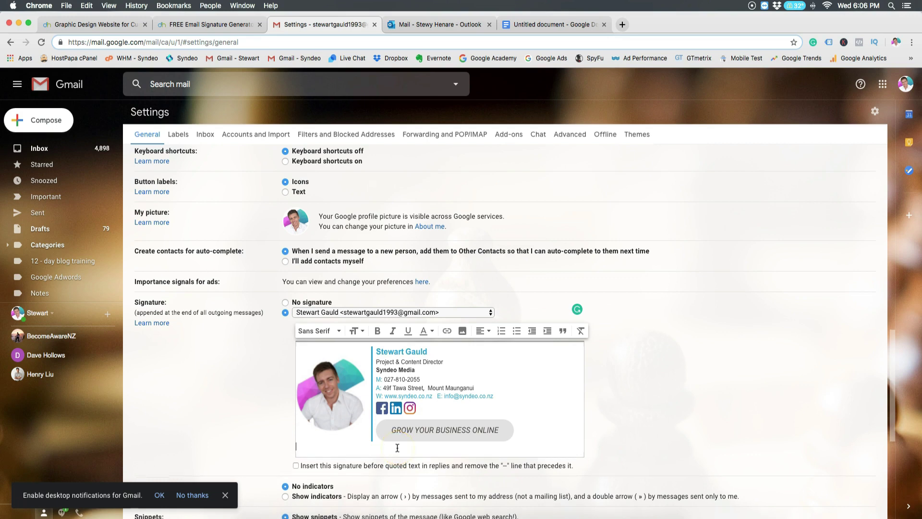
click(369, 390)
key(BackSpace)
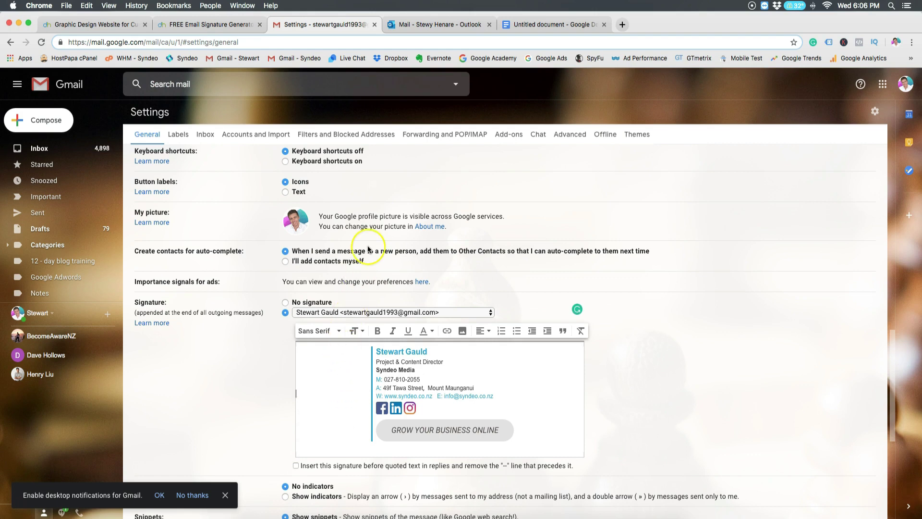
Copy the profile photo from the Google Docs document
click(534, 24)
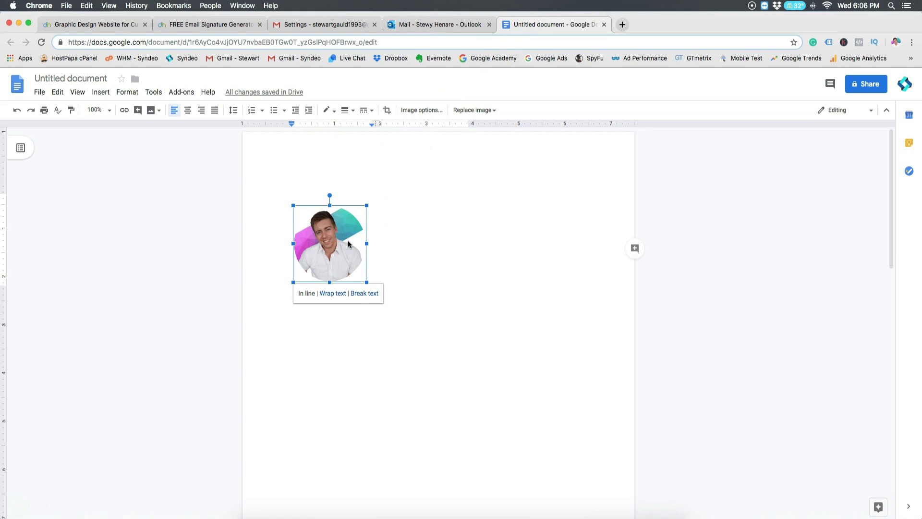
click(87, 5)
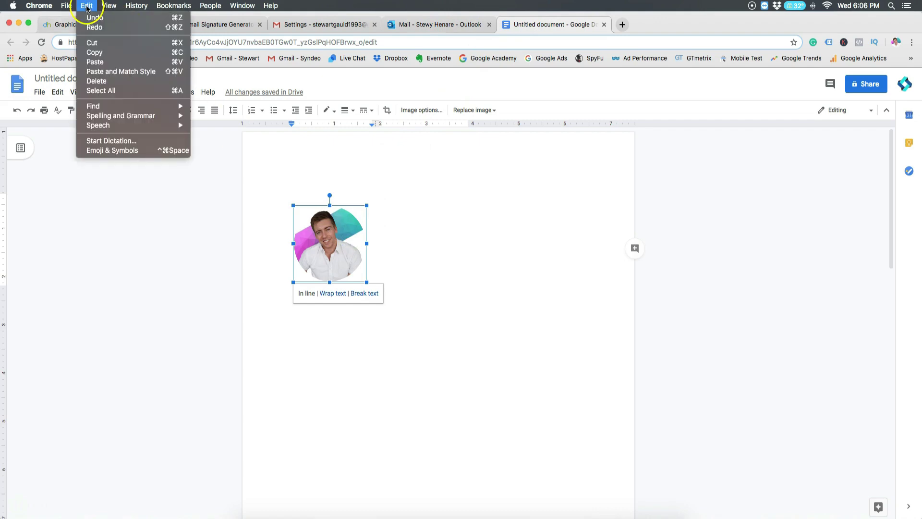
click(97, 53)
Paste the photo back into the Gmail signature and compose a new email to check it
click(324, 24)
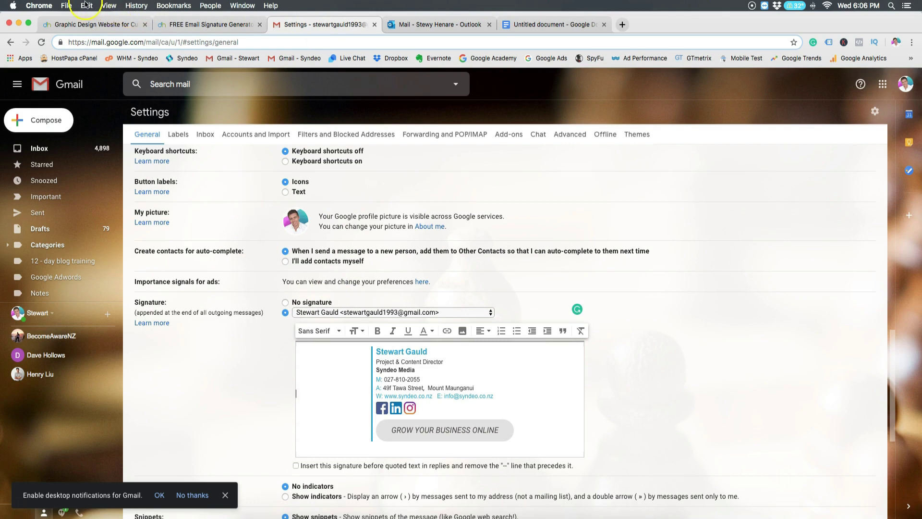
click(86, 6)
click(105, 62)
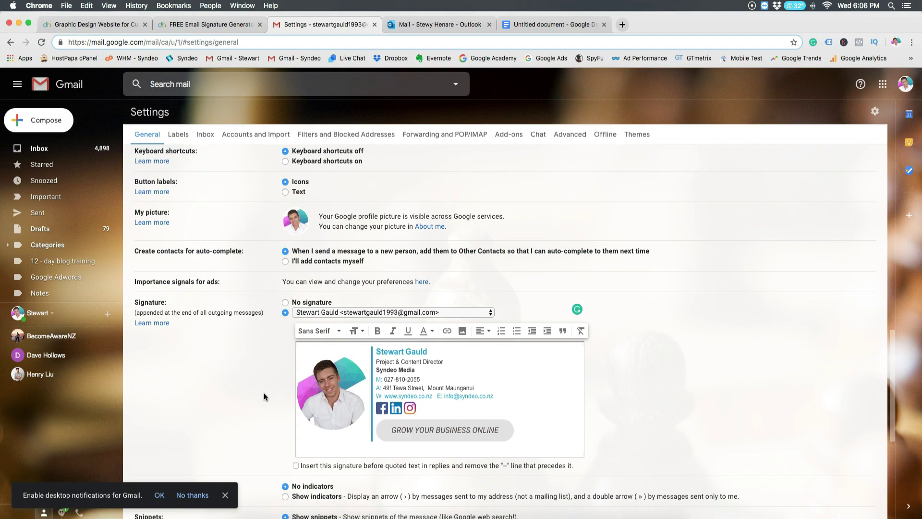
scroll(263, 393, down, 1)
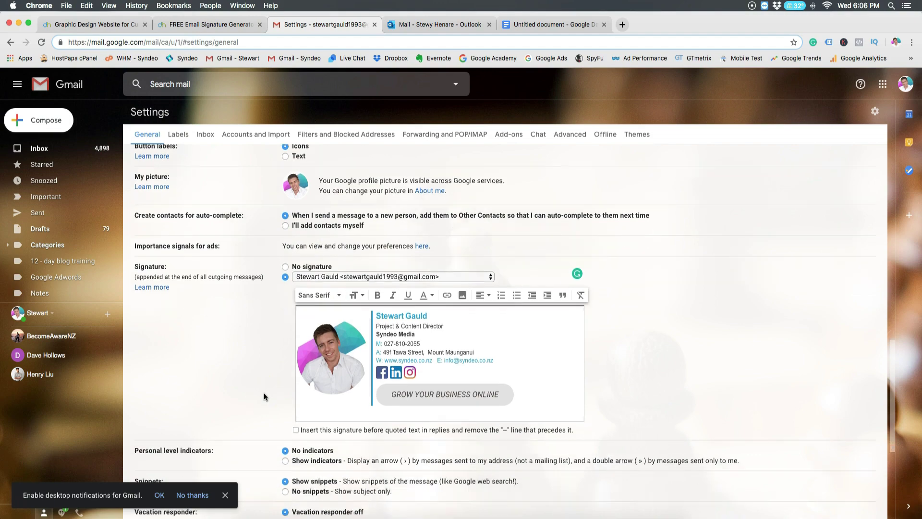
scroll(264, 393, down, 4)
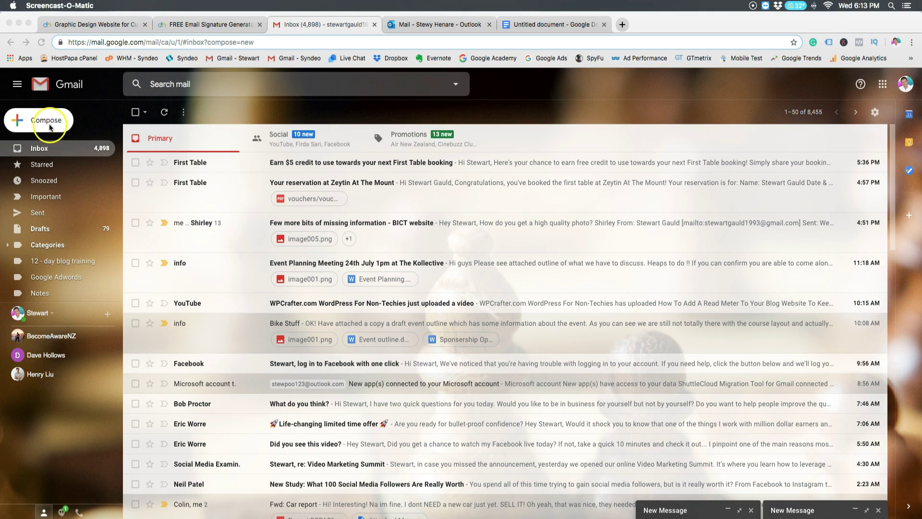
click(47, 125)
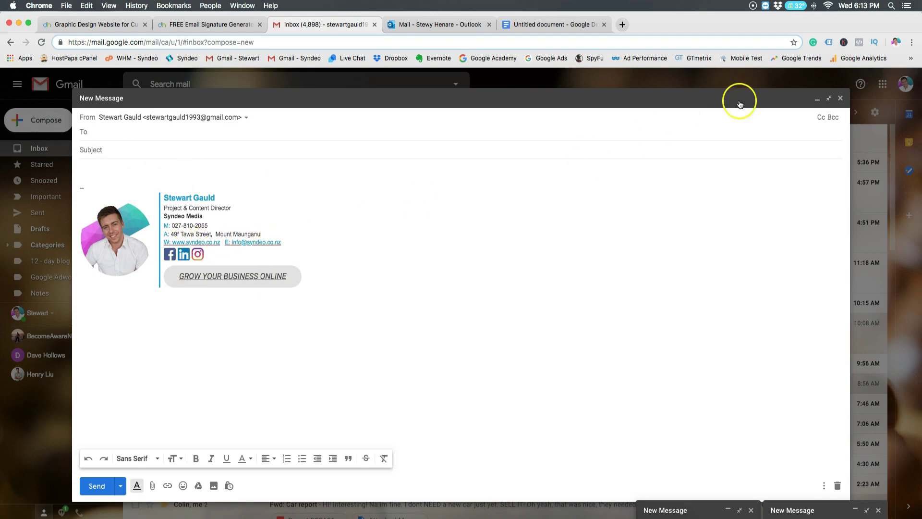
Discard the draft and return to the full Gmail signature settings
click(841, 98)
click(876, 111)
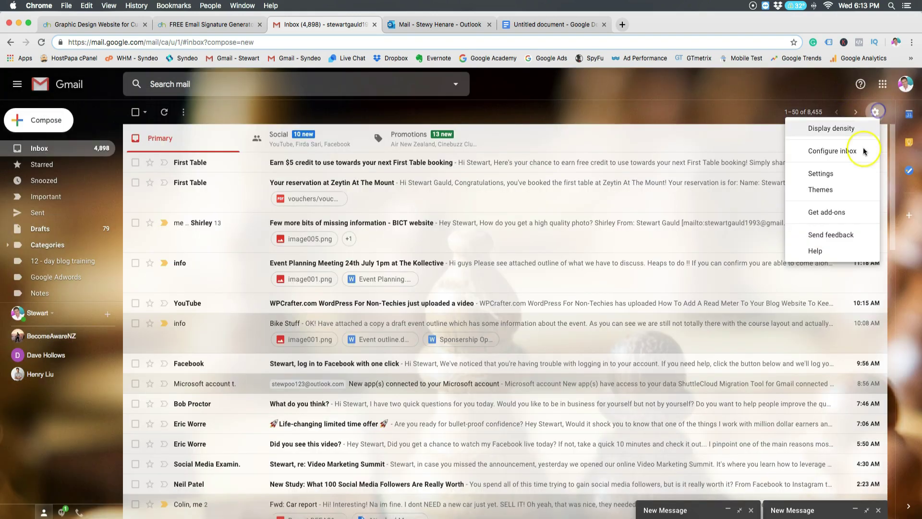
click(846, 173)
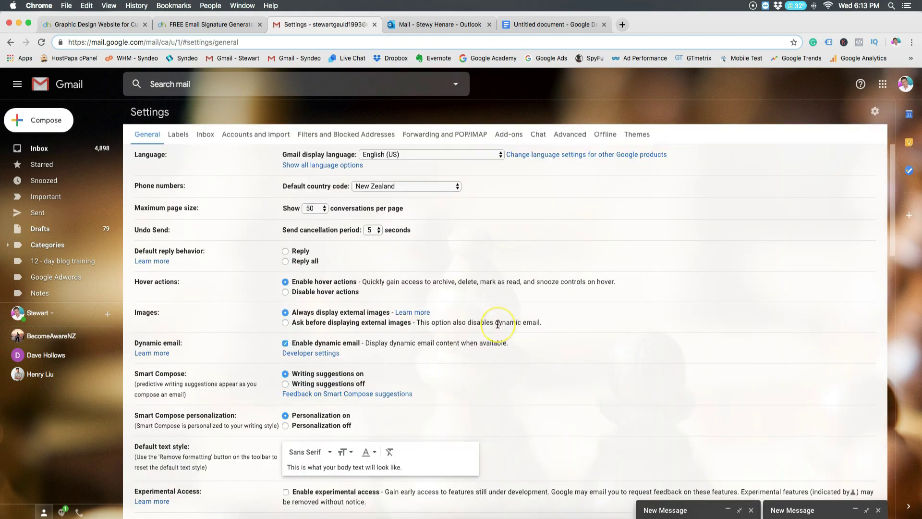
scroll(497, 324, down, 5)
scroll(497, 324, down, 2)
scroll(496, 289, up, 1)
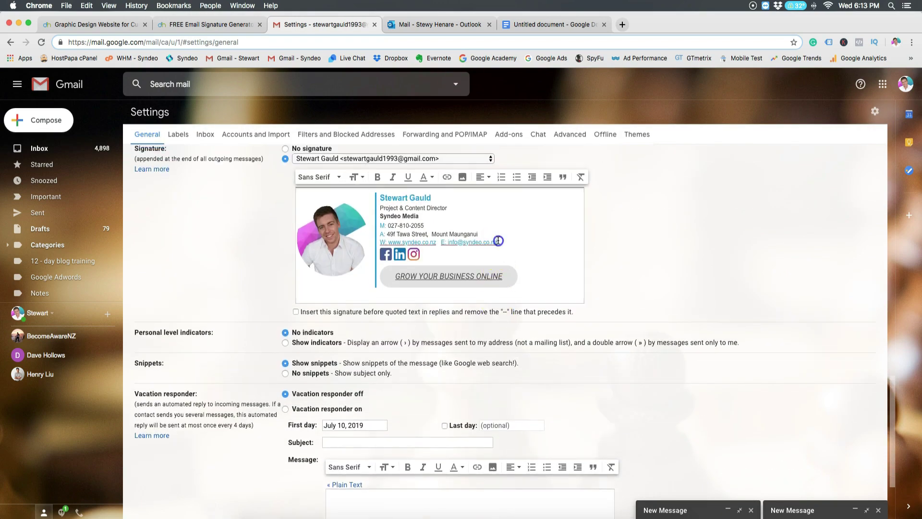
Turn the signature's email address and website text into clickable links
click(498, 242)
click(449, 179)
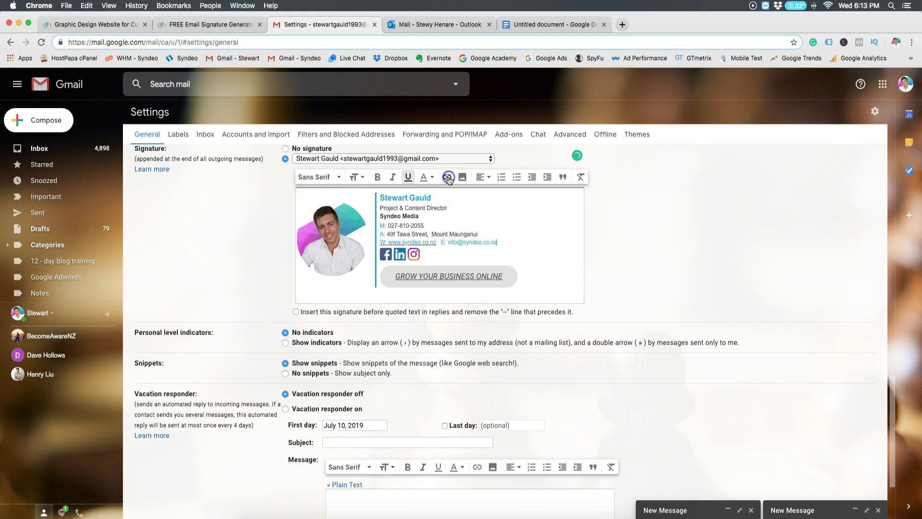
click(438, 242)
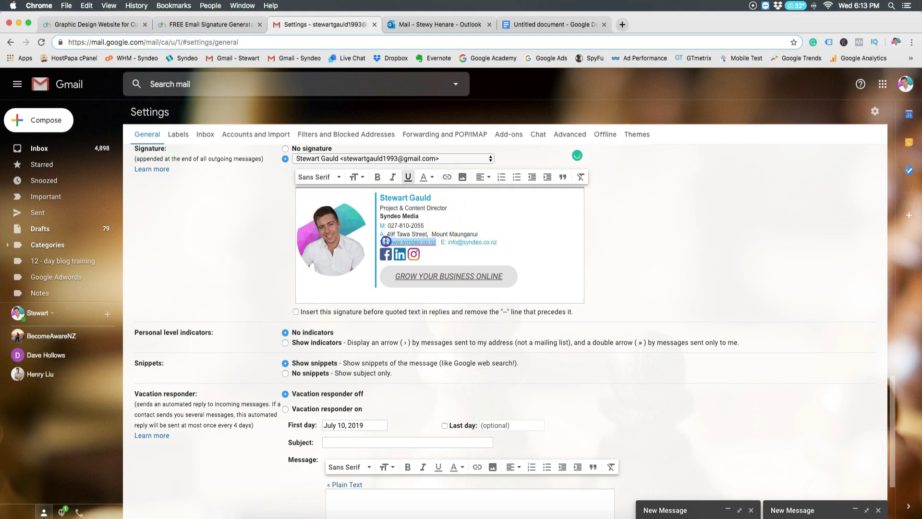
click(447, 177)
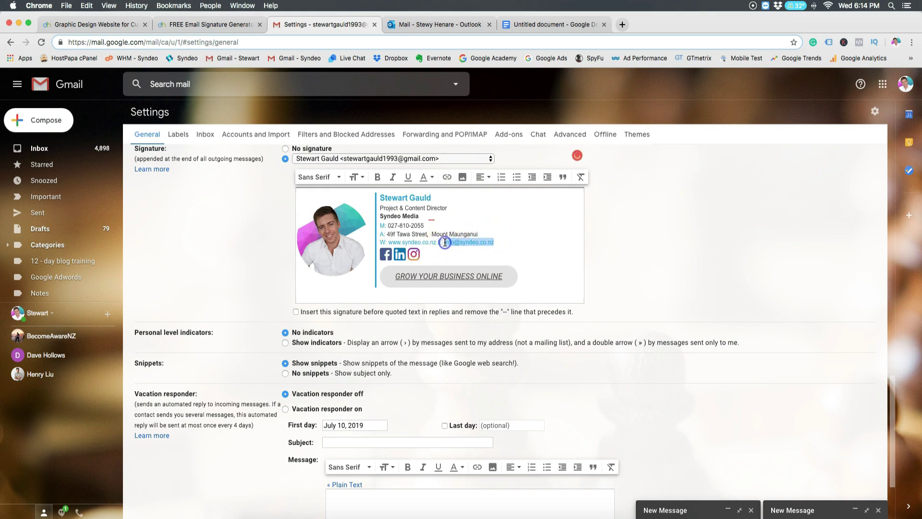
click(448, 177)
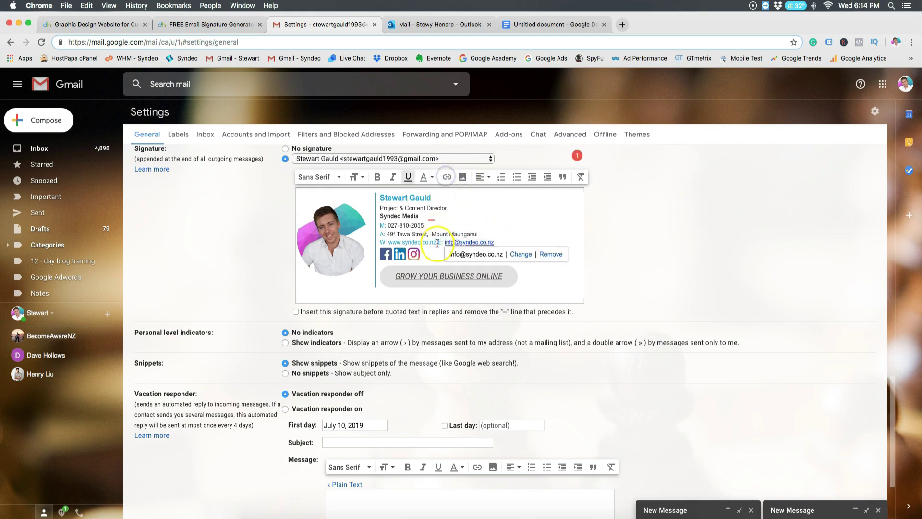
drag(436, 244, 401, 243)
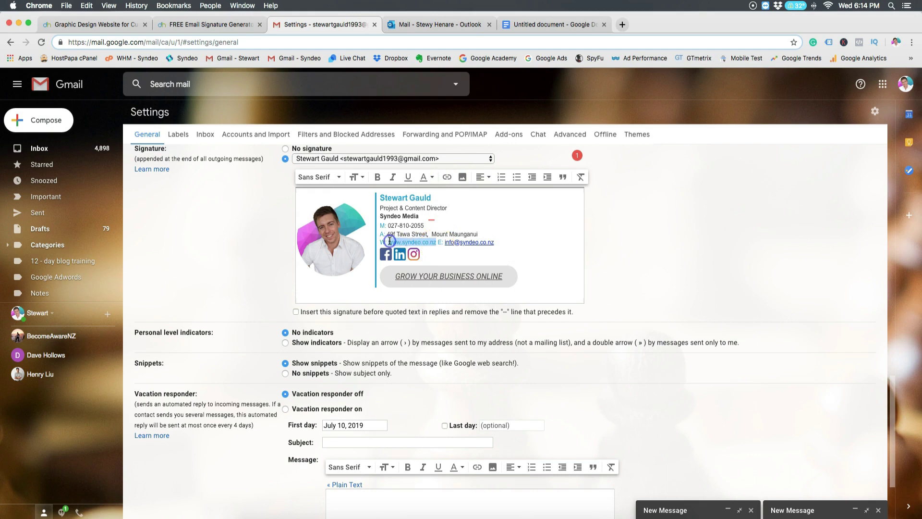
click(447, 177)
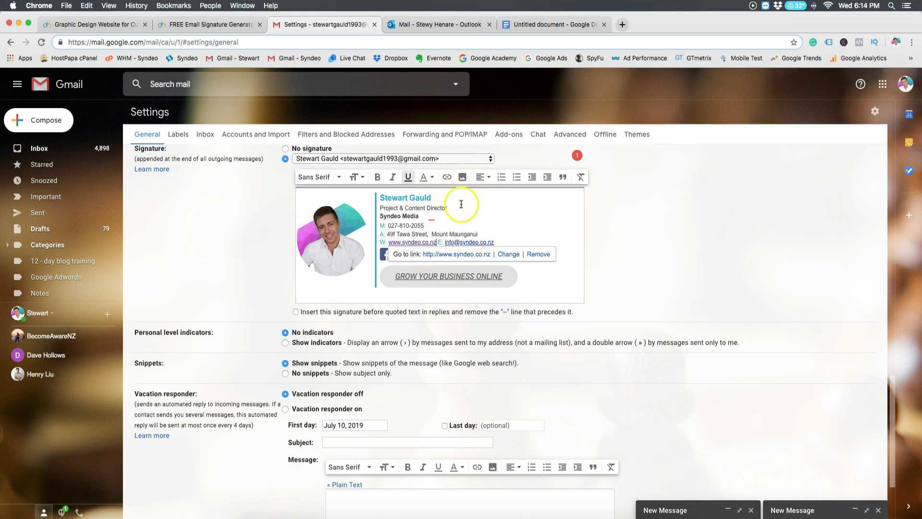
click(488, 241)
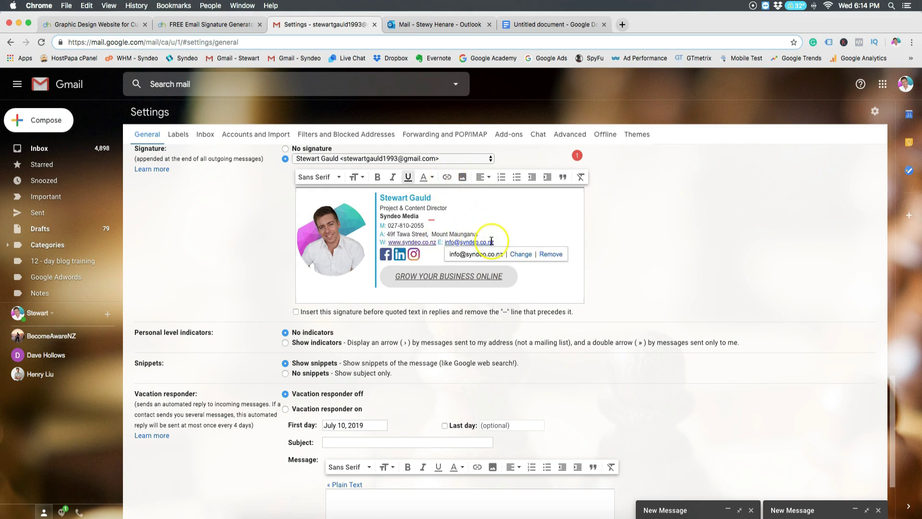
click(425, 180)
click(508, 212)
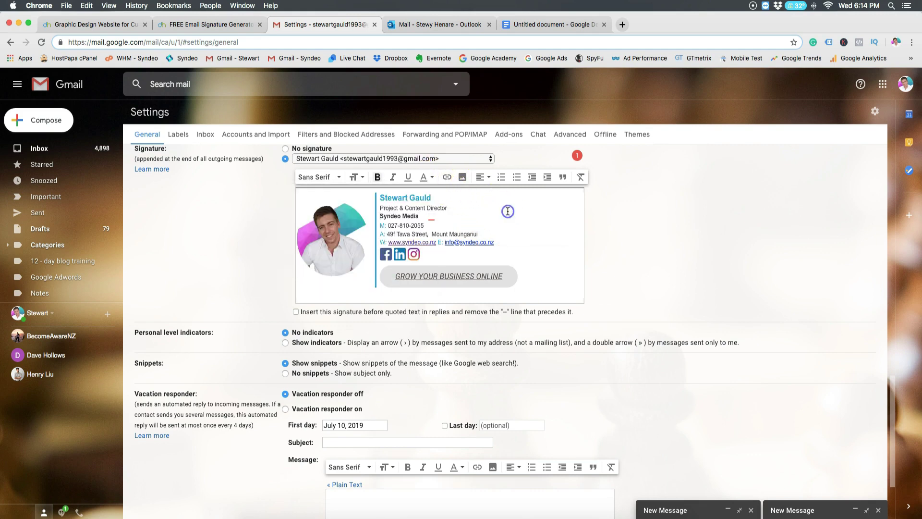
scroll(518, 348, down, 3)
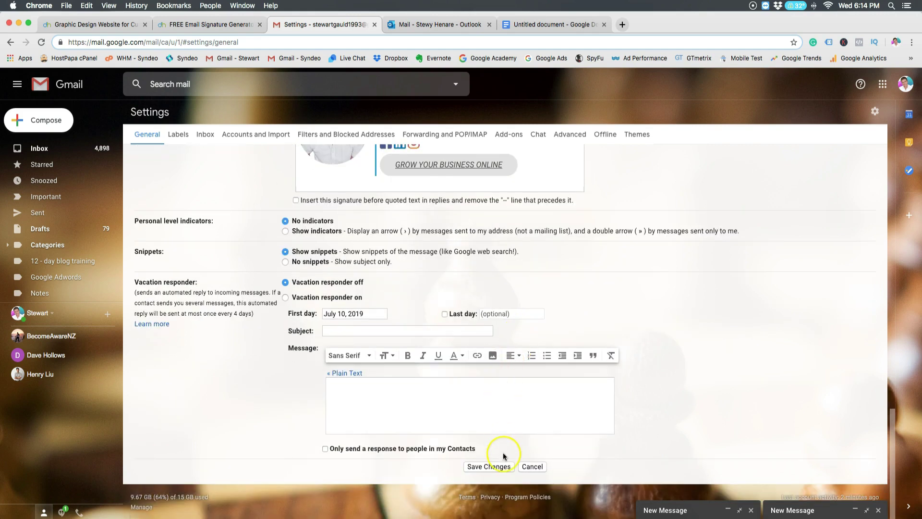
Save the Gmail signature settings and start a new message showing it
click(502, 469)
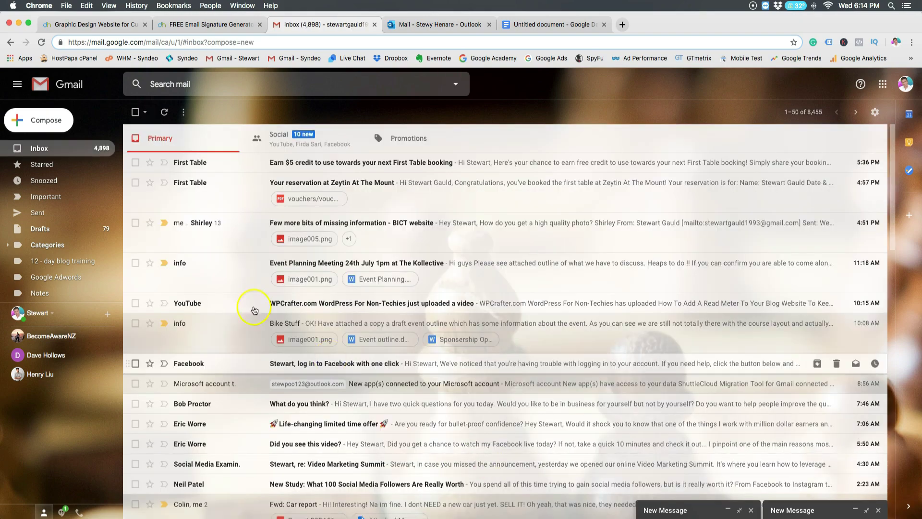
click(44, 126)
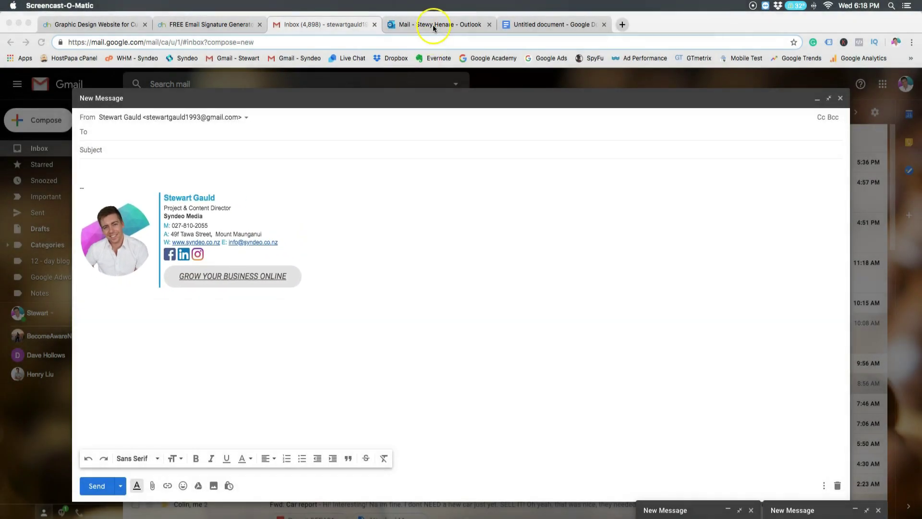
Reach Outlook.com's Compose and reply email signature settings
click(432, 25)
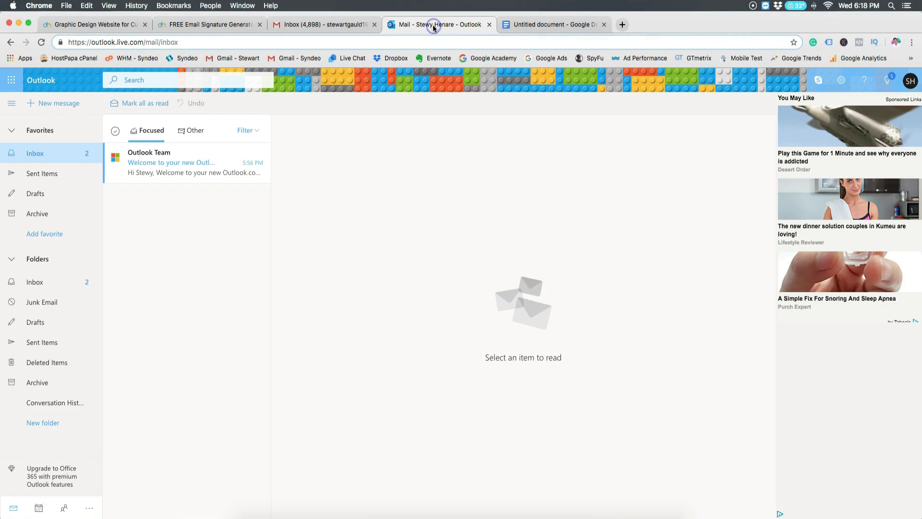
click(841, 80)
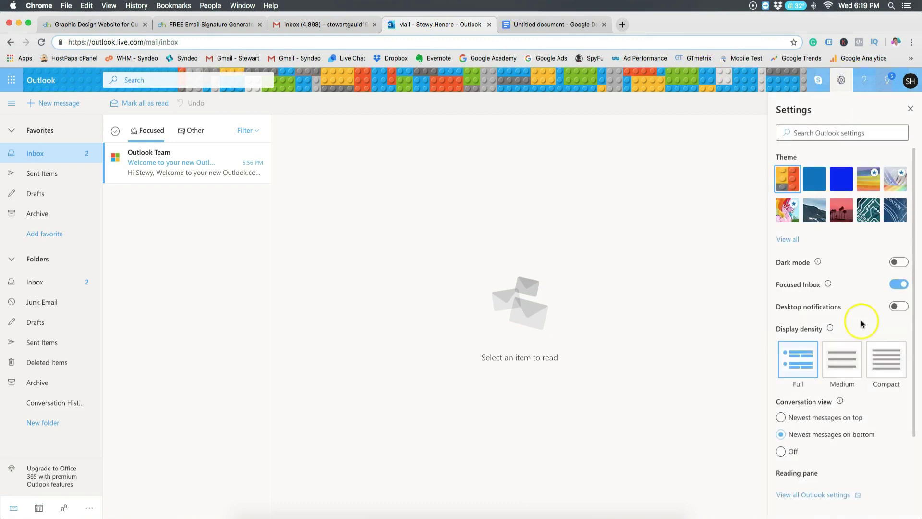
click(814, 495)
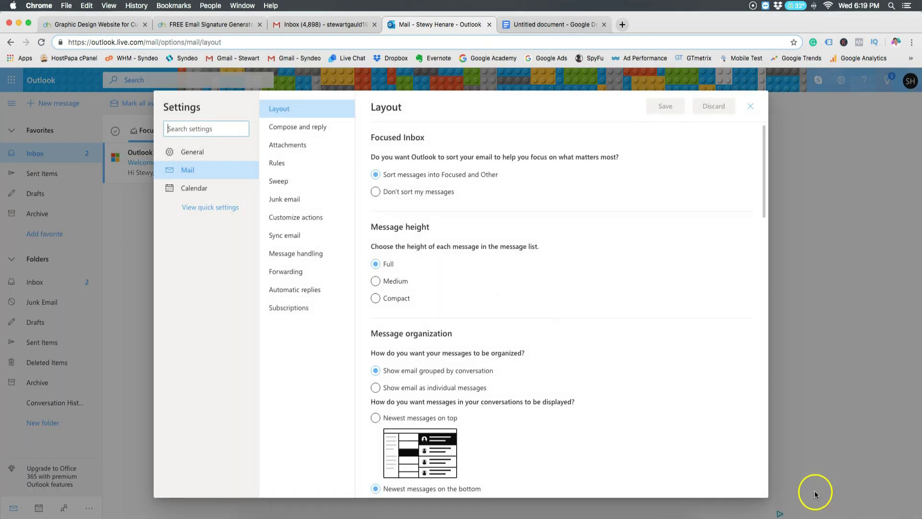
click(312, 128)
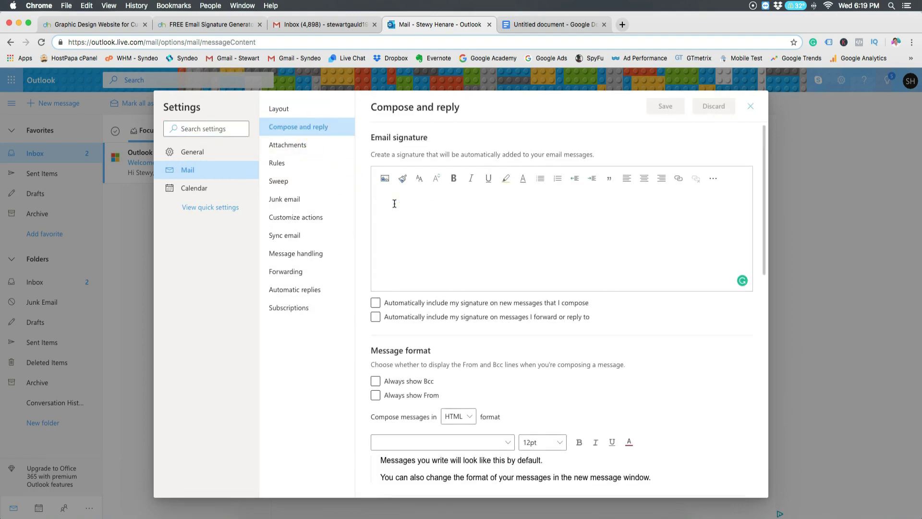
Paste the Designhill signature and delete the trailing free-signature promo line
click(394, 203)
key(super+v)
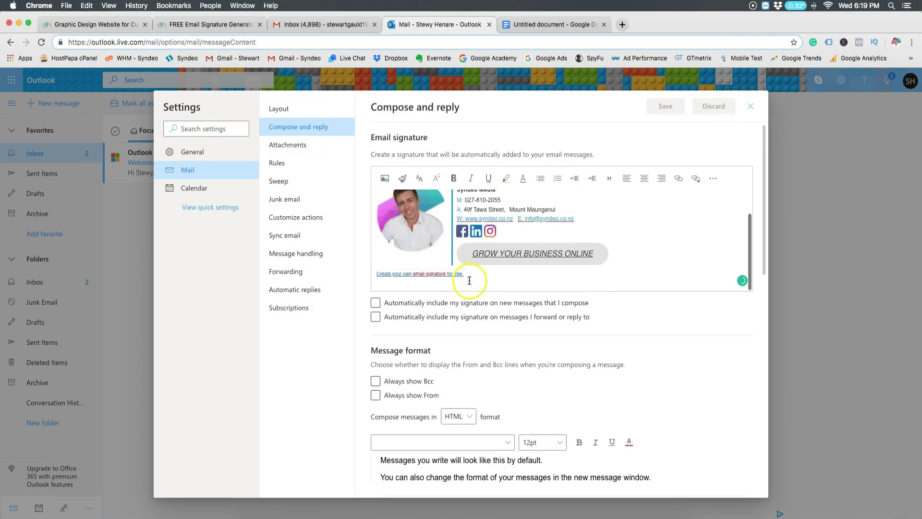
drag(391, 277, 376, 276)
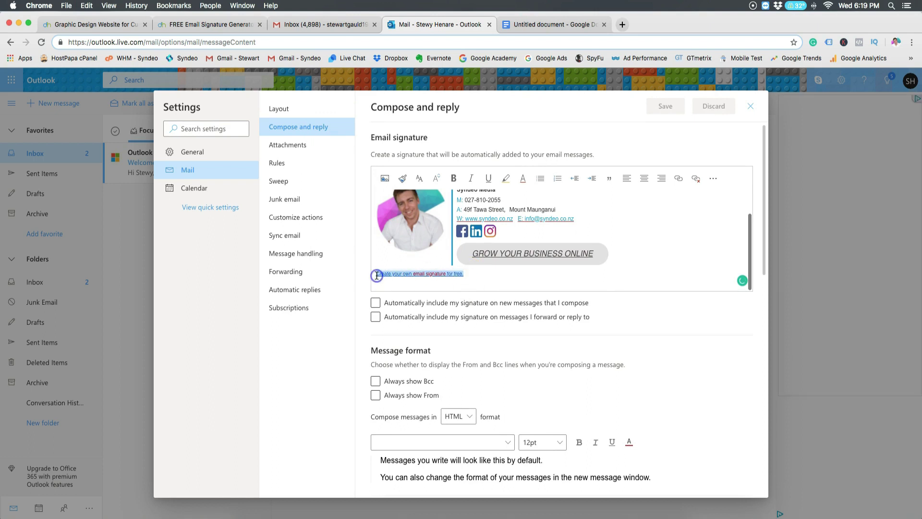
key(BackSpace)
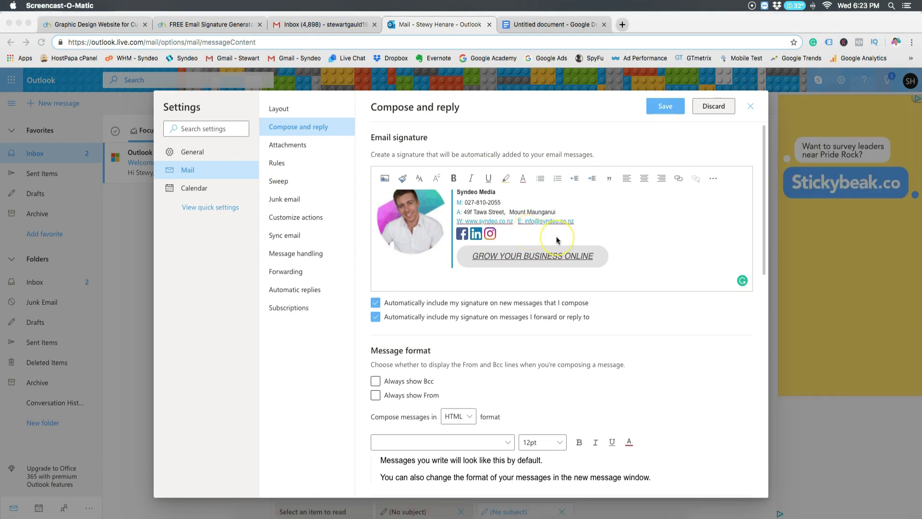
scroll(555, 239, up, 2)
scroll(556, 239, up, 2)
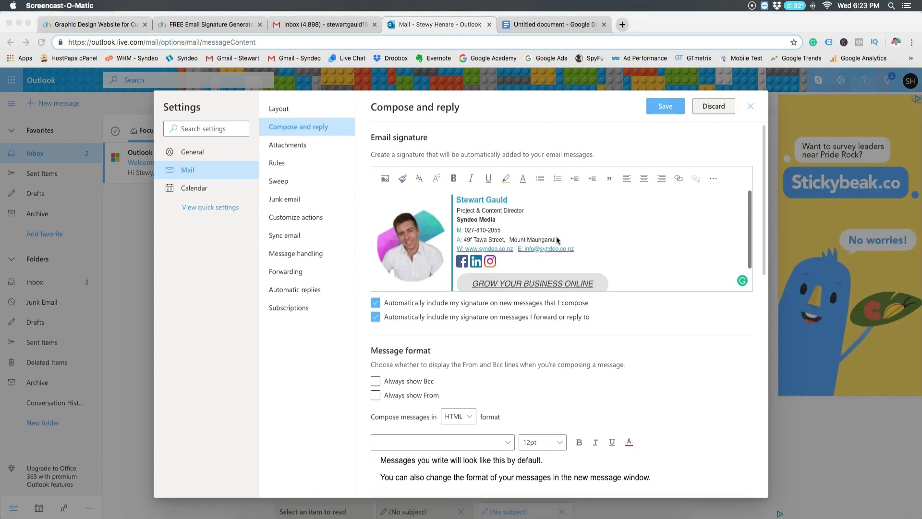
Remove the broken signature photo and copy the headshot from the Google Doc
click(447, 240)
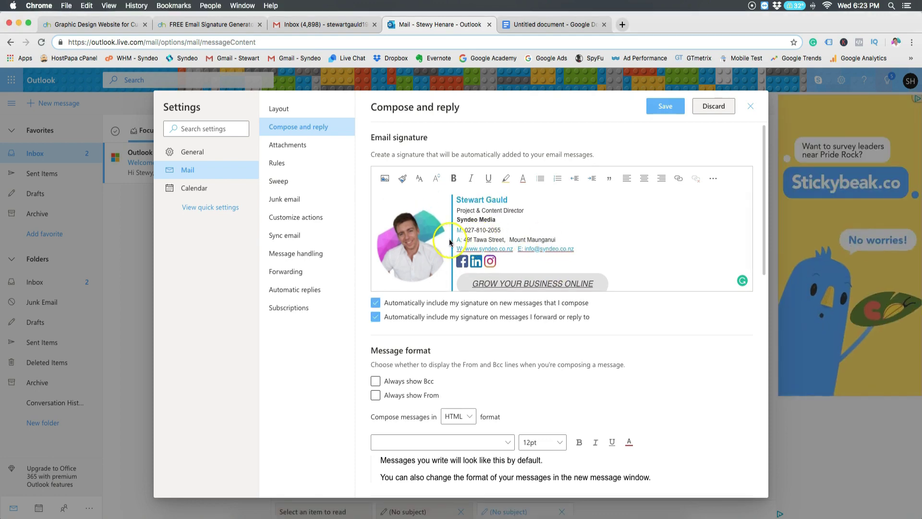
key(BackSpace)
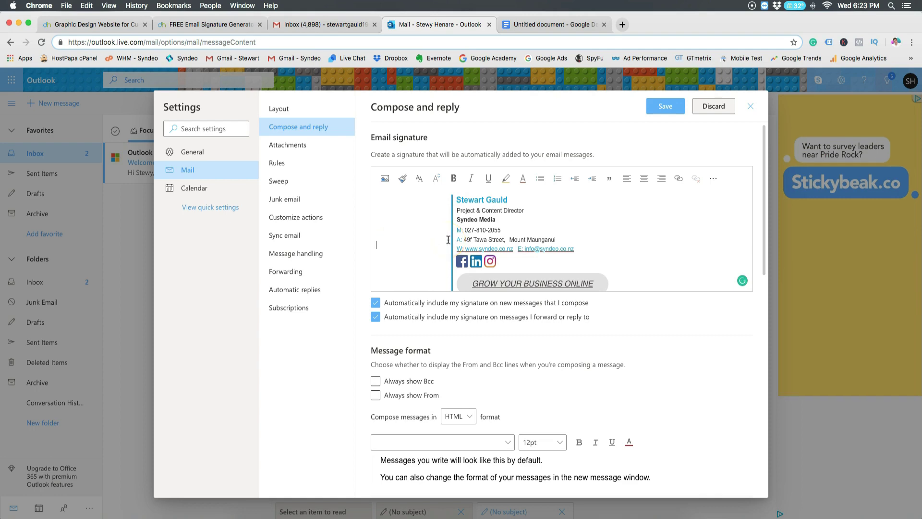
click(539, 27)
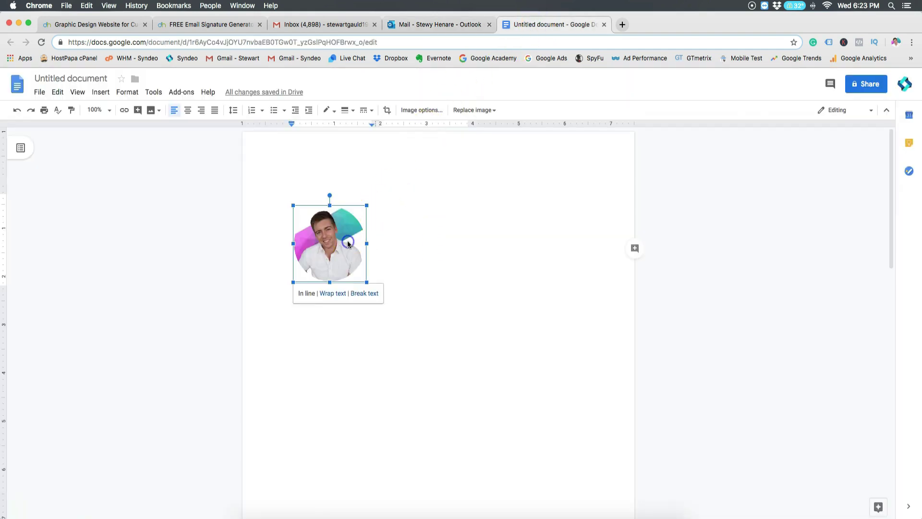
click(427, 27)
Paste the headshot back into the Outlook signature and save the settings
click(412, 217)
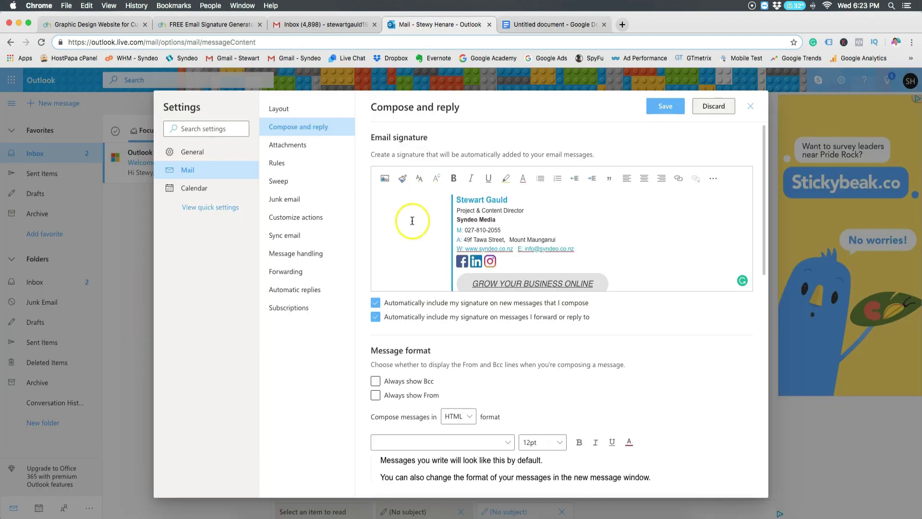
key(cmd+v)
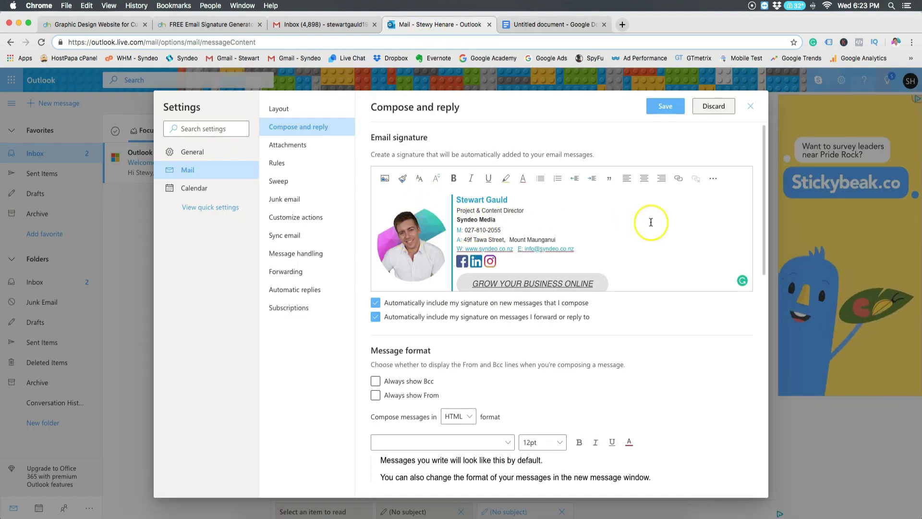
scroll(646, 220, down, 2)
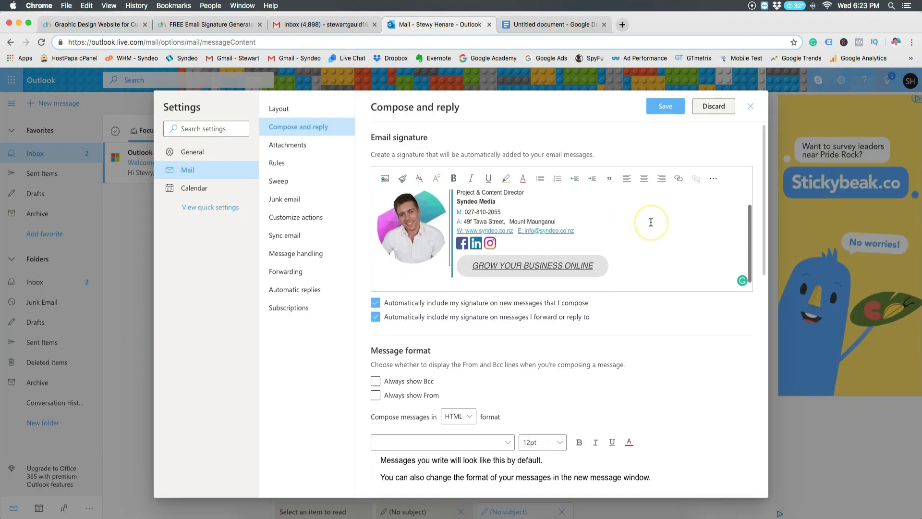
click(668, 107)
click(753, 108)
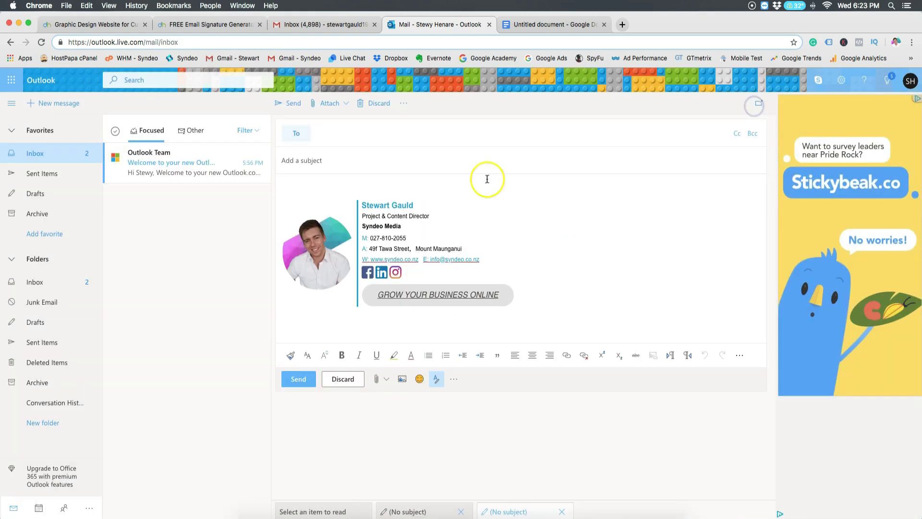